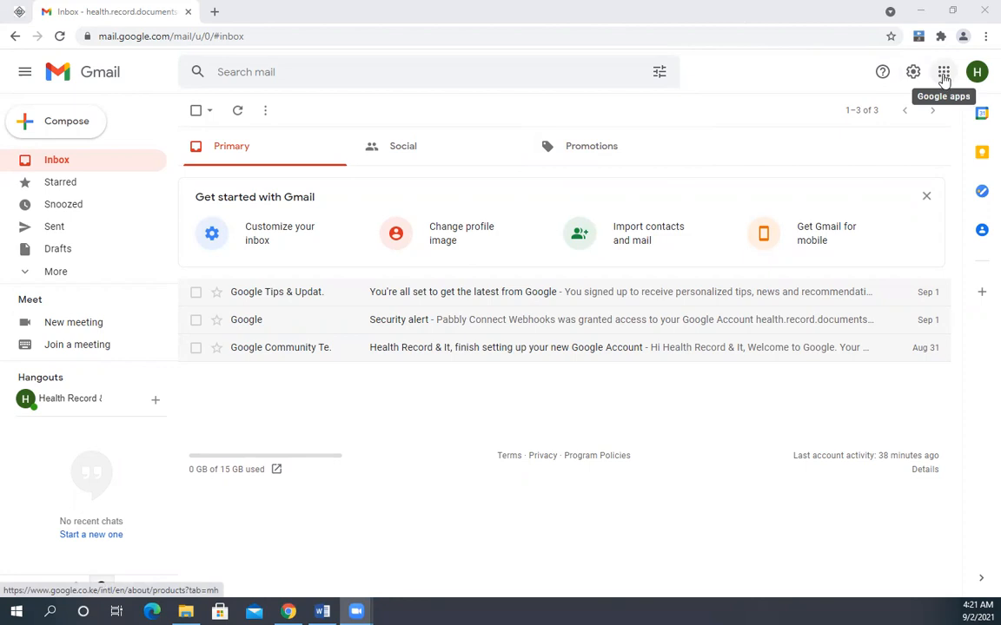
Go to Google Forms from Gmail and open the existing Tychi Technologies form.
{"action": "left_click", "coordinate": [943, 75]}
{"action": "scroll", "coordinate": [921, 218], "scroll_direction": "down", "scroll_amount": 3}
{"action": "scroll", "coordinate": [928, 243], "scroll_direction": "down", "scroll_amount": 2}
{"action": "scroll", "coordinate": [918, 286], "scroll_direction": "down", "scroll_amount": 3}
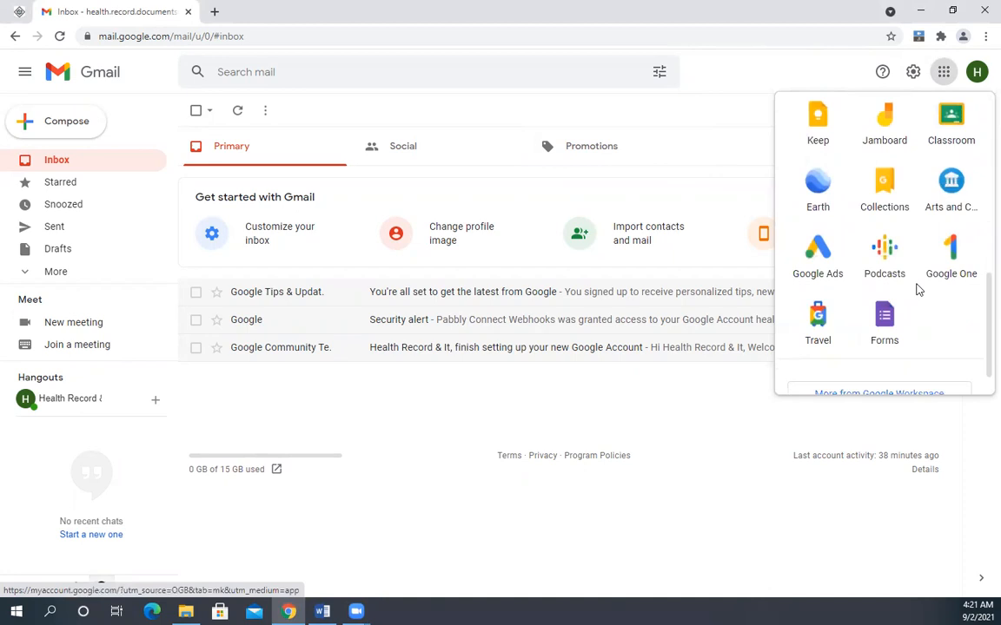
{"action": "left_click", "coordinate": [899, 293]}
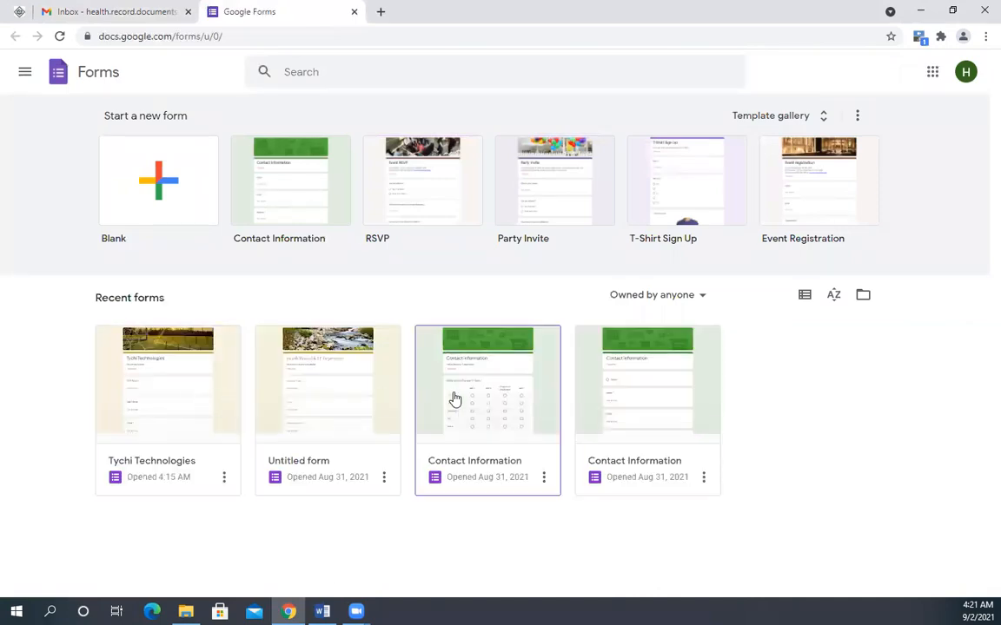
{"action": "left_click", "coordinate": [169, 387]}
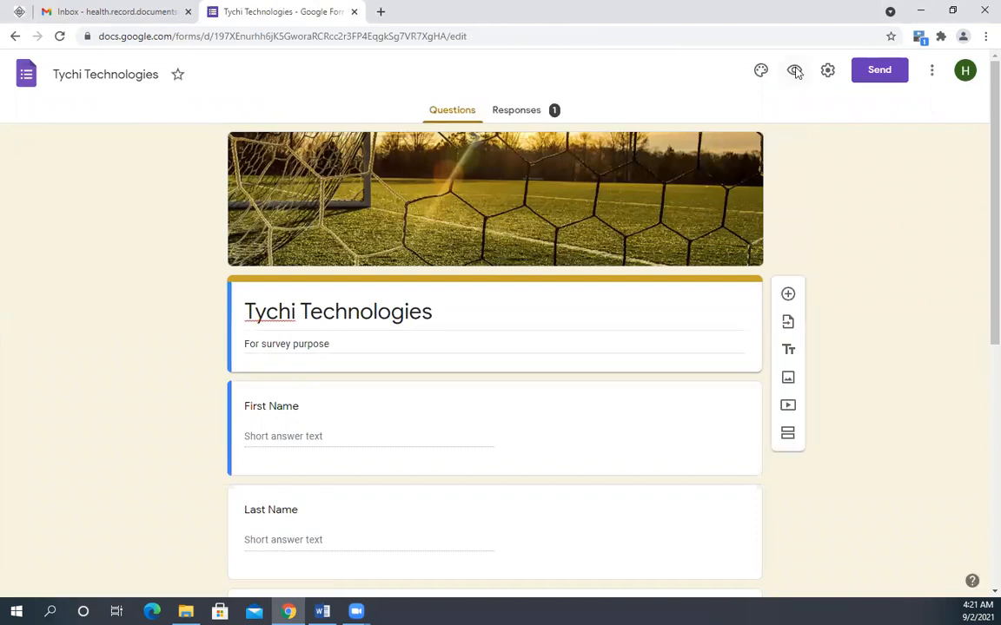
Preview the Tychi Technologies form and look through its questions from First Name to the comment field.
{"action": "left_click", "coordinate": [793, 71]}
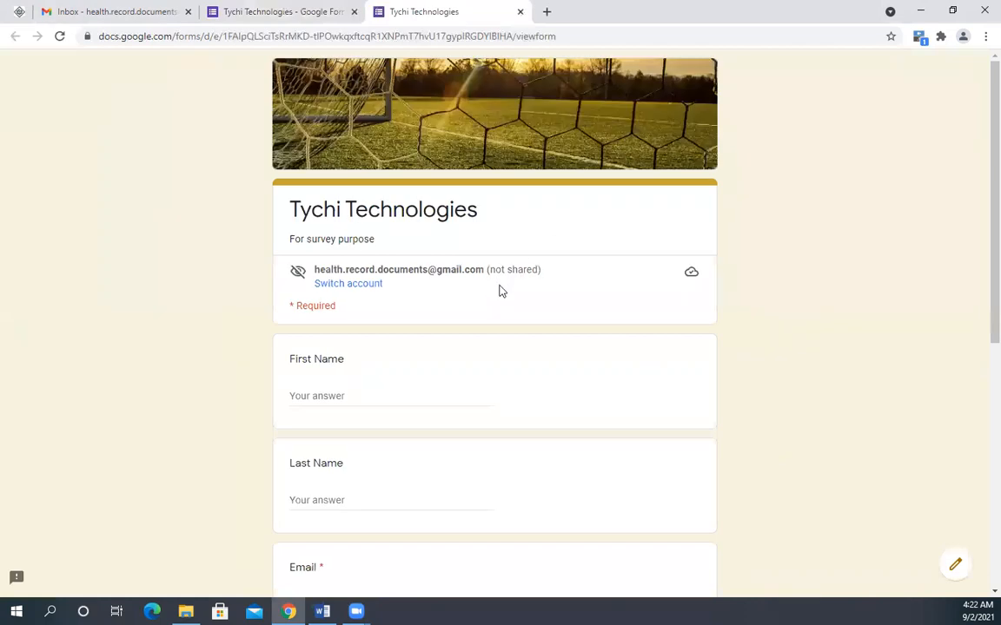
{"action": "scroll", "coordinate": [452, 300], "scroll_direction": "down", "scroll_amount": 4}
{"action": "scroll", "coordinate": [413, 382], "scroll_direction": "down", "scroll_amount": 3}
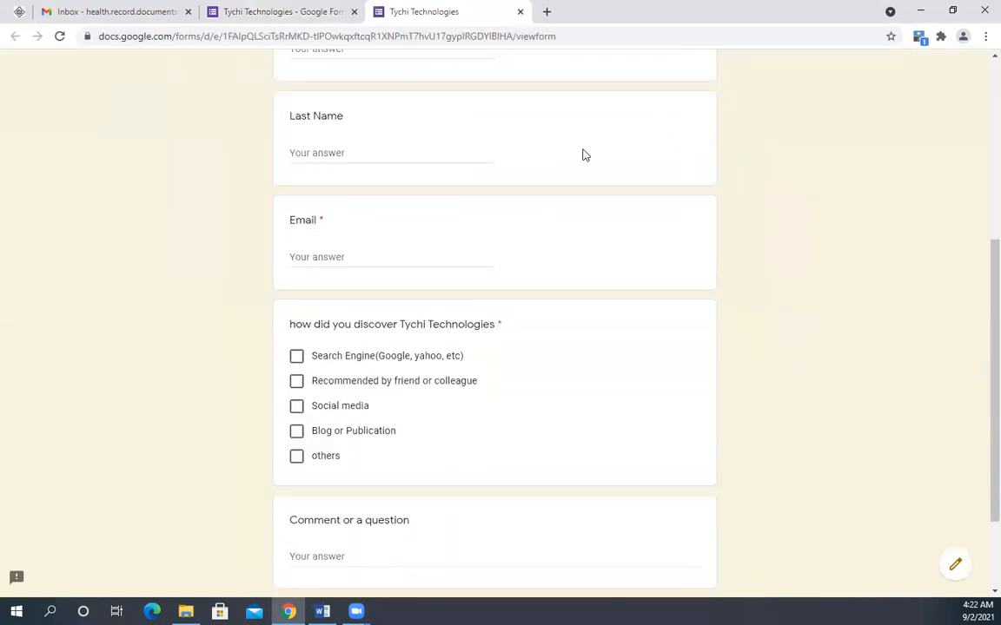
{"action": "scroll", "coordinate": [486, 209], "scroll_direction": "up", "scroll_amount": 7}
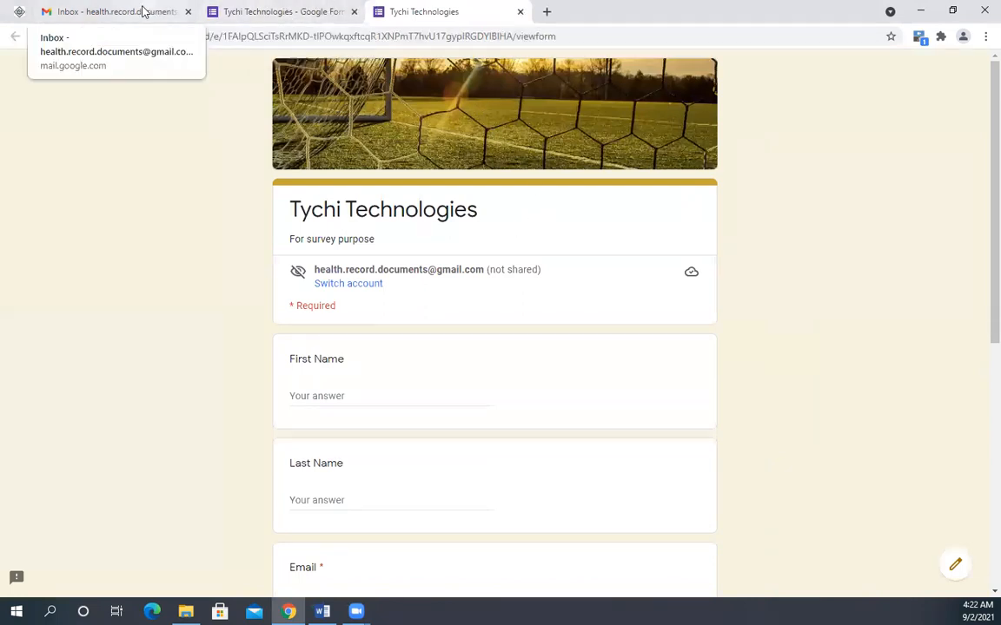
Close the form editor and its preview, returning to the Gmail inbox.
{"action": "left_click", "coordinate": [353, 11]}
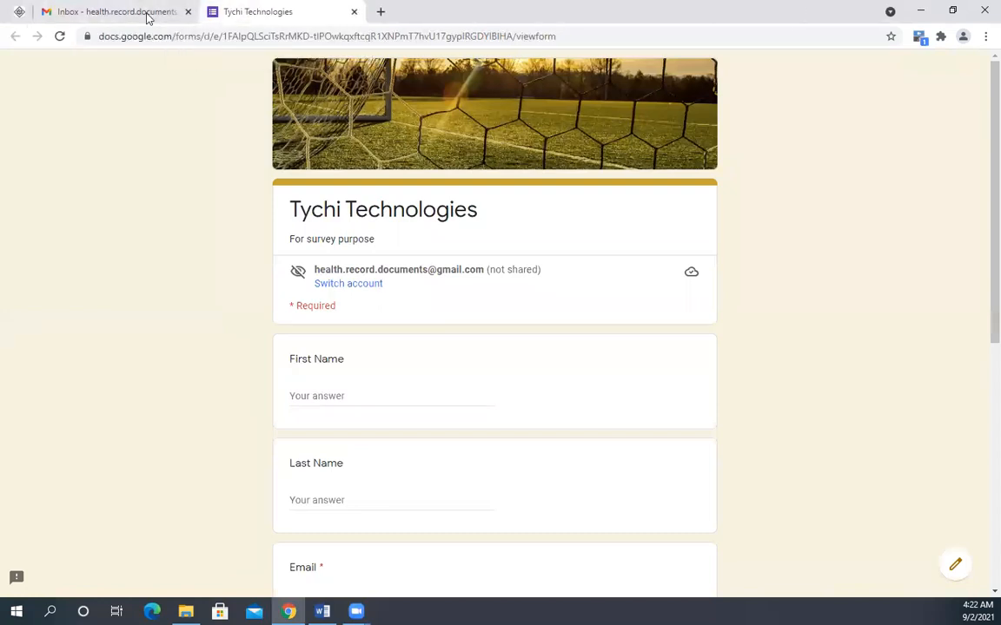
{"action": "left_click", "coordinate": [134, 11]}
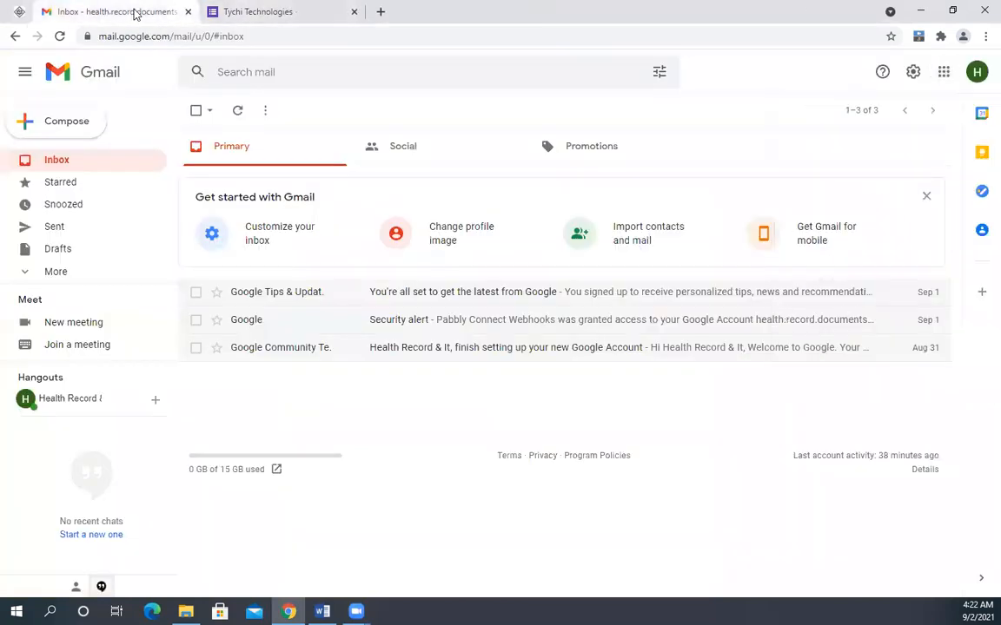
{"action": "left_click", "coordinate": [278, 13]}
{"action": "left_click", "coordinate": [354, 11]}
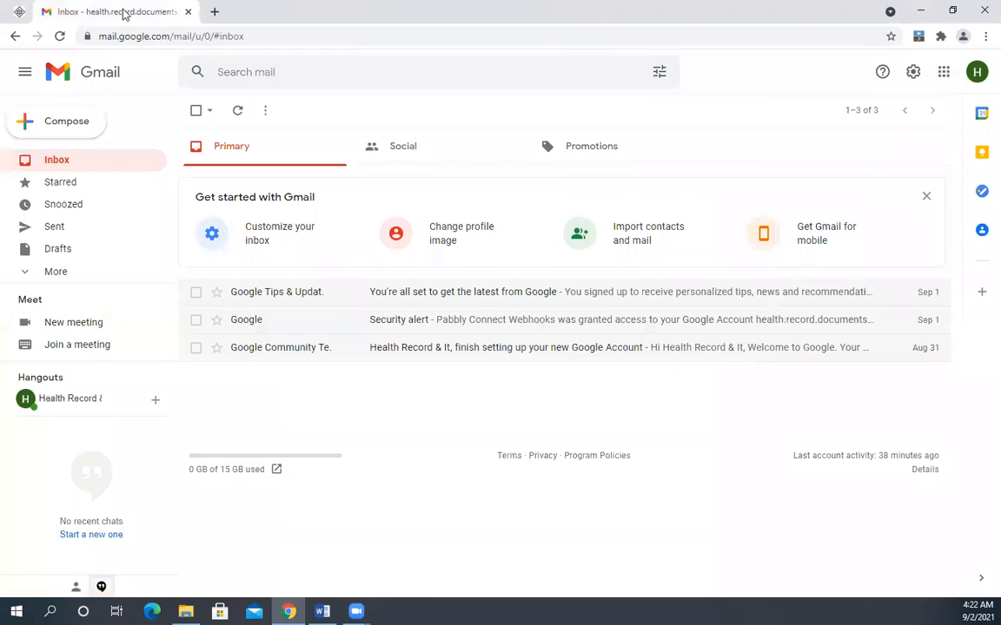
{"action": "left_click", "coordinate": [977, 72]}
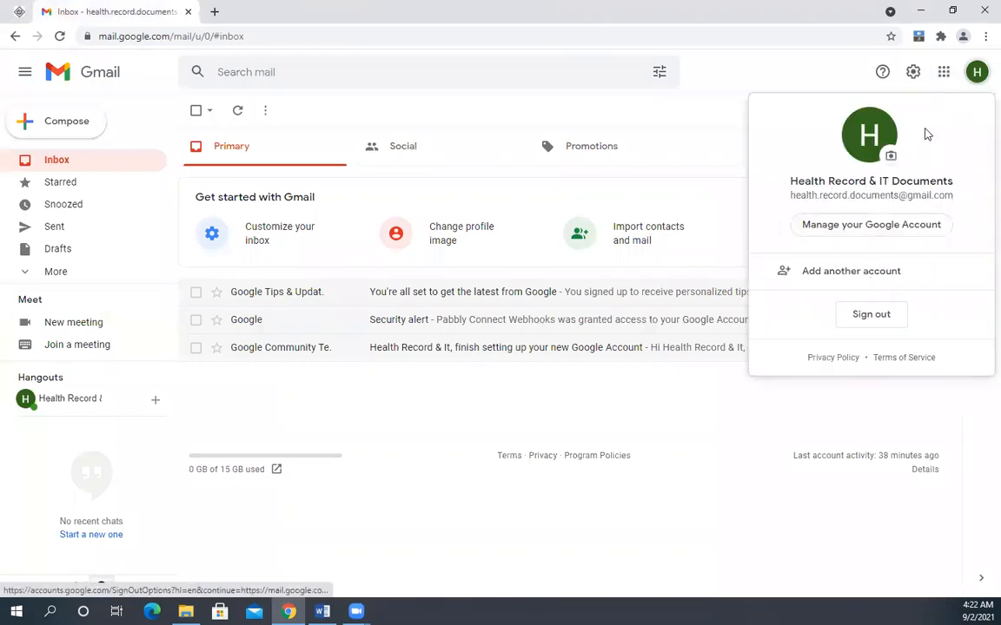
{"action": "left_click", "coordinate": [944, 72]}
{"action": "scroll", "coordinate": [885, 330], "scroll_direction": "down", "scroll_amount": 6}
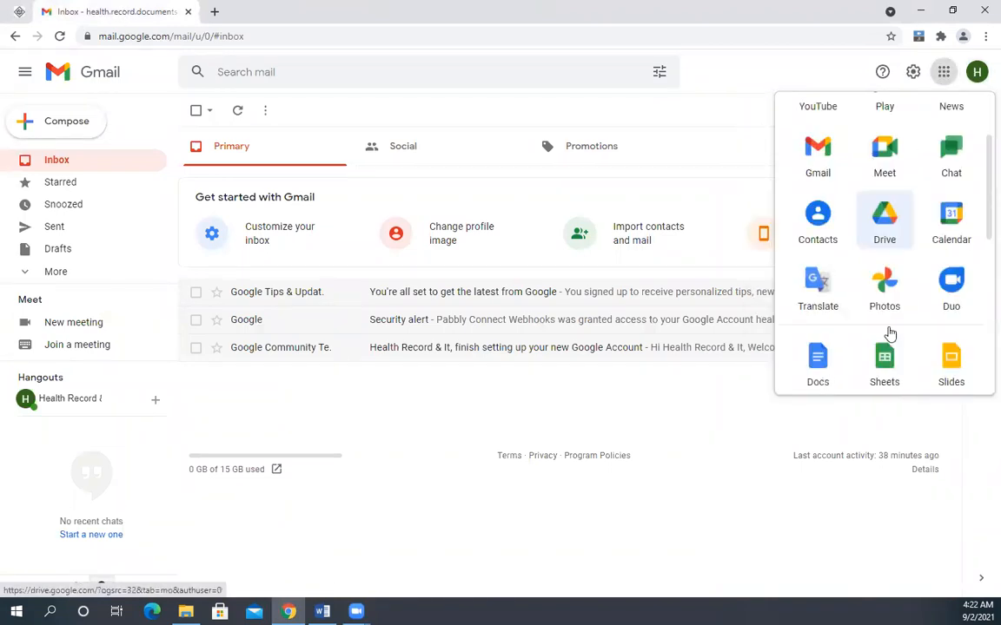
{"action": "scroll", "coordinate": [884, 323], "scroll_direction": "up", "scroll_amount": 6}
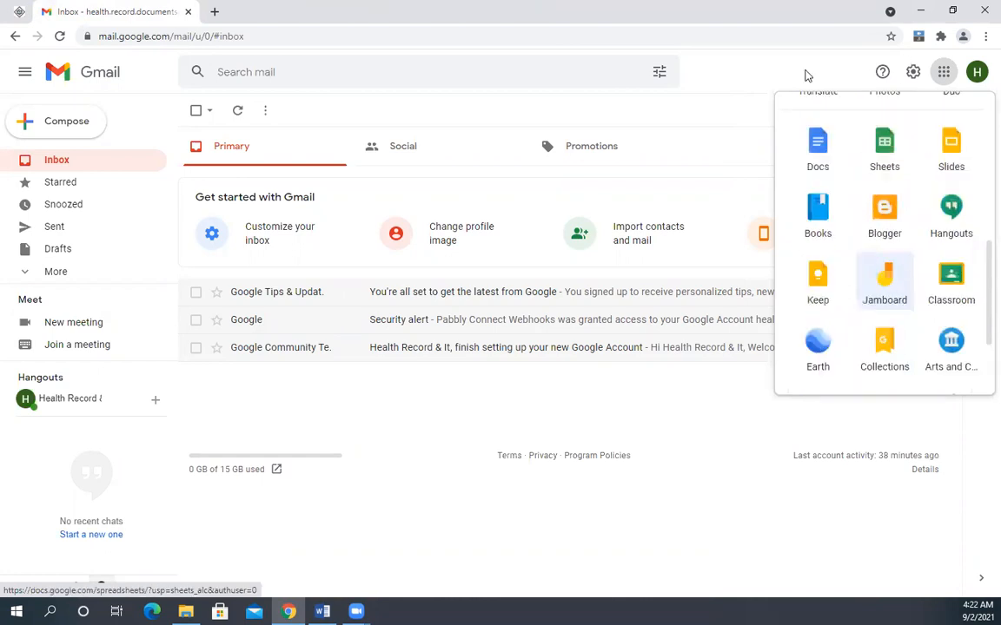
{"action": "left_click", "coordinate": [944, 76]}
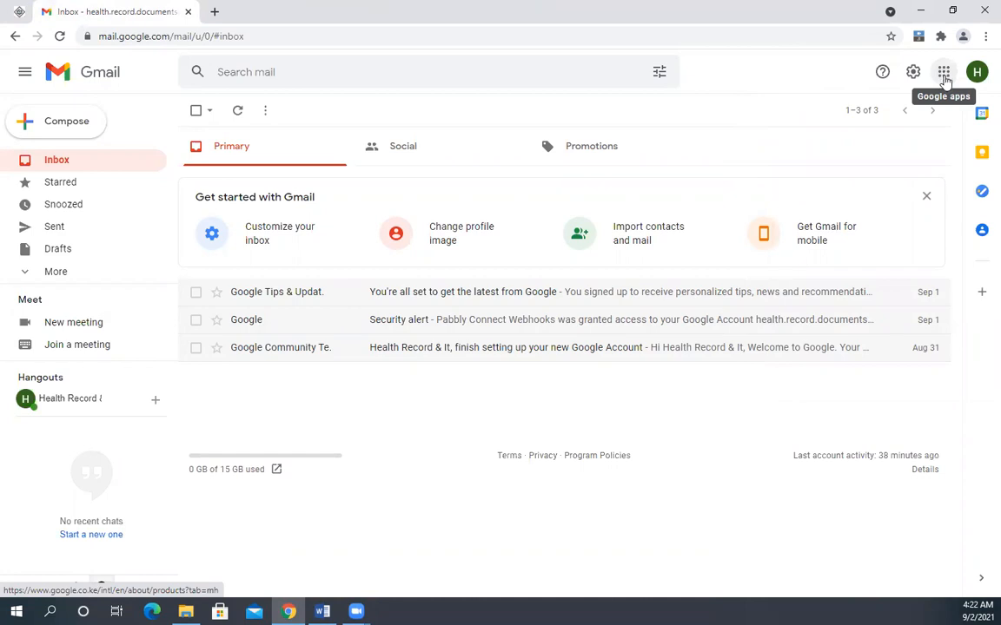
Go to Google Forms from Gmail and start a new blank form.
{"action": "left_click", "coordinate": [944, 76]}
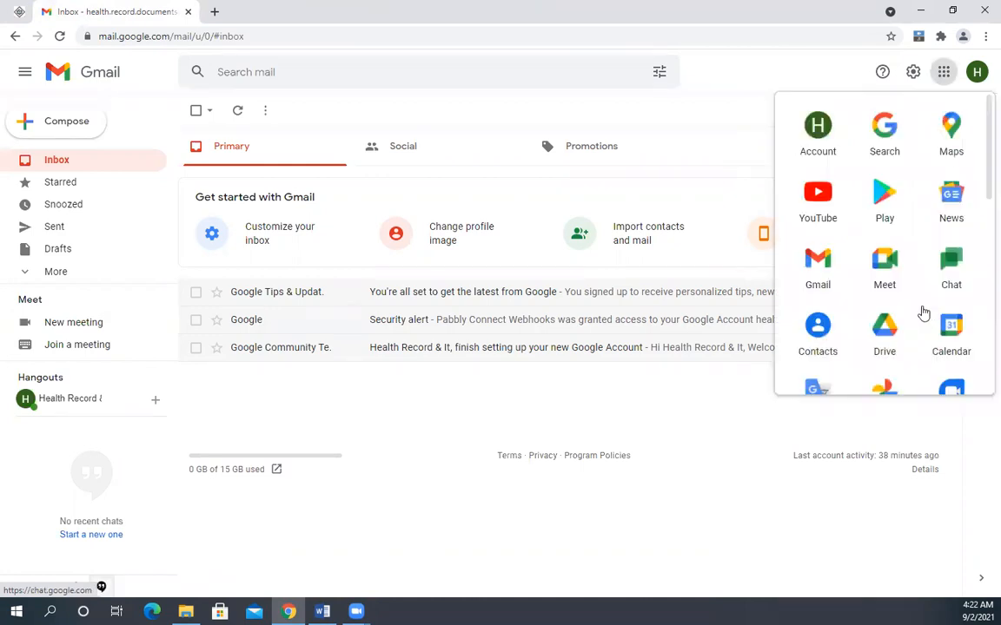
{"action": "scroll", "coordinate": [907, 326], "scroll_direction": "down", "scroll_amount": 5}
{"action": "left_click", "coordinate": [892, 325]}
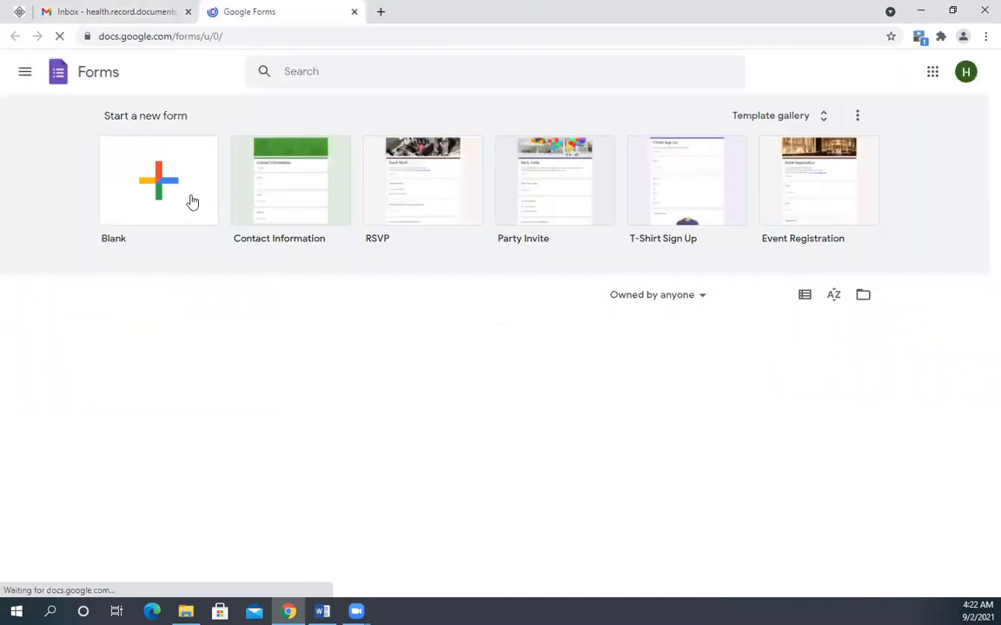
{"action": "left_click", "coordinate": [135, 187]}
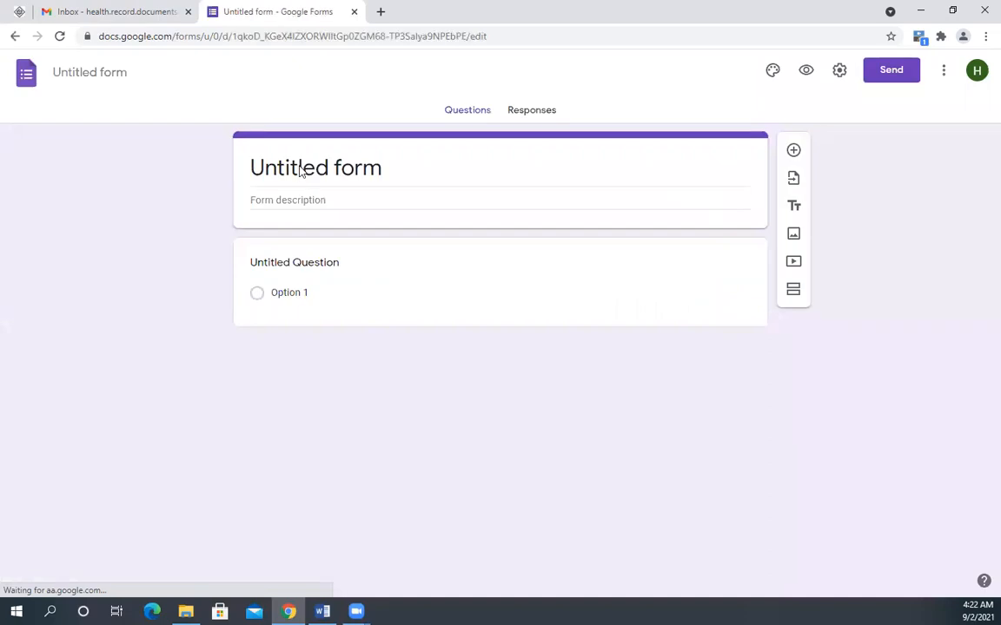
Replace the title of the untitled form with "Tychi Technologies".
{"action": "left_click", "coordinate": [339, 168]}
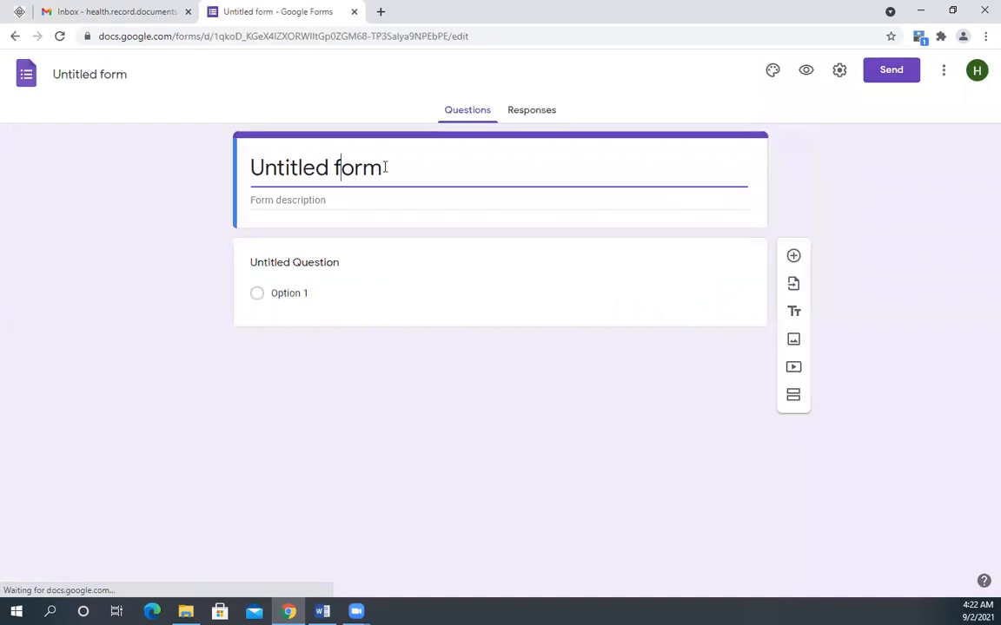
{"action": "key", "text": "BackSpace"}
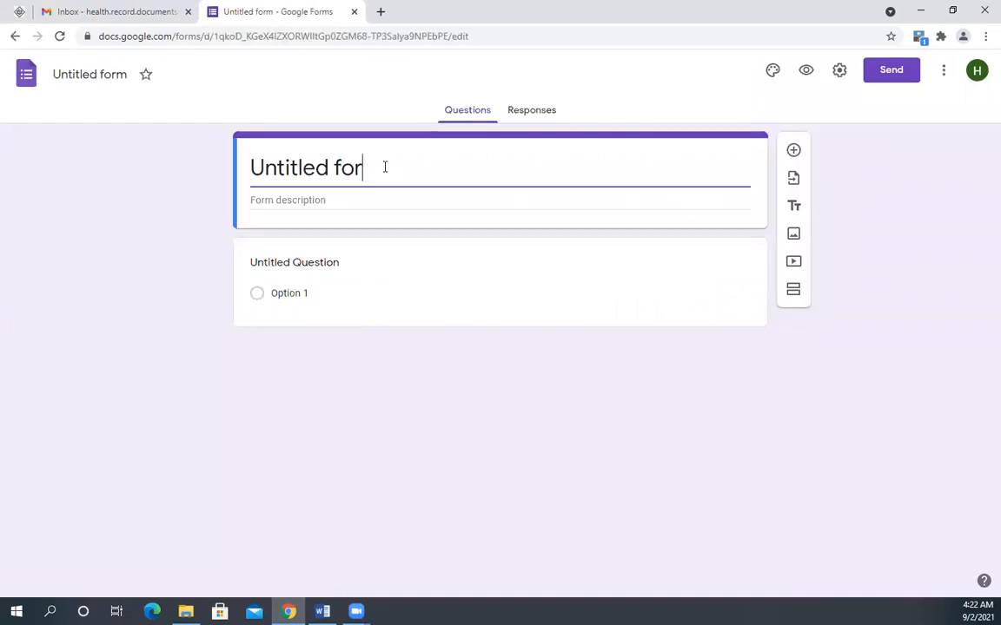
{"action": "key", "text": "BackSpace"}
{"action": "key", "text": "BackSpace"}
{"action": "key", "text": "BackSpace"}
{"action": "key", "text": "BackSpace"}
{"action": "key", "text": "BackSpace"}
{"action": "key", "text": "BackSpace"}
{"action": "key", "text": "BackSpace"}
{"action": "key", "text": "BackSpace"}
{"action": "key", "text": "BackSpace"}
{"action": "key", "text": "BackSpace"}
{"action": "key", "text": "BackSpace"}
{"action": "key", "text": "BackSpace"}
{"action": "type", "text": "T"}
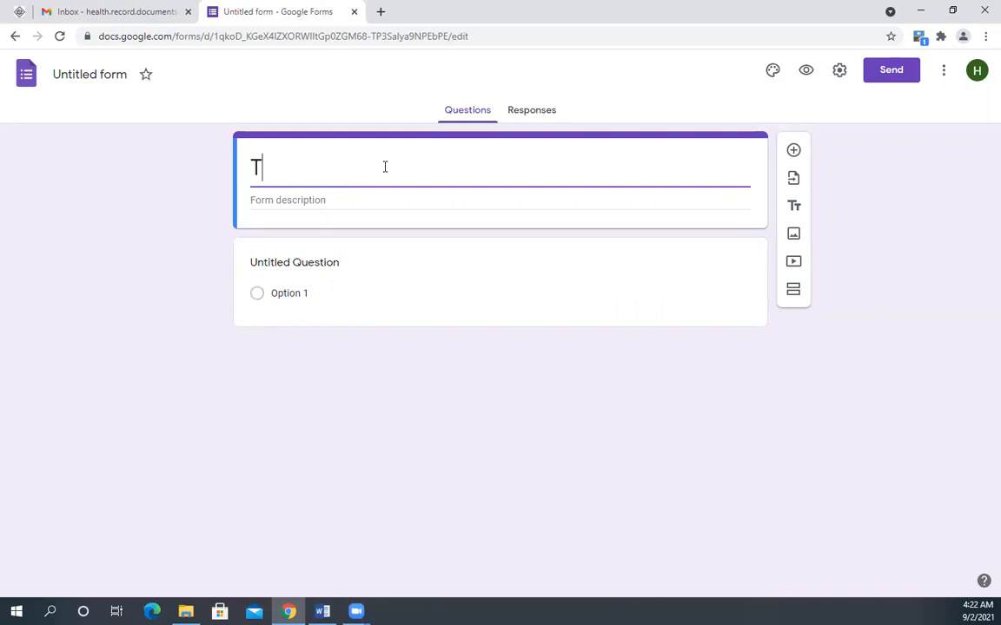
{"action": "type", "text": "ychi "}
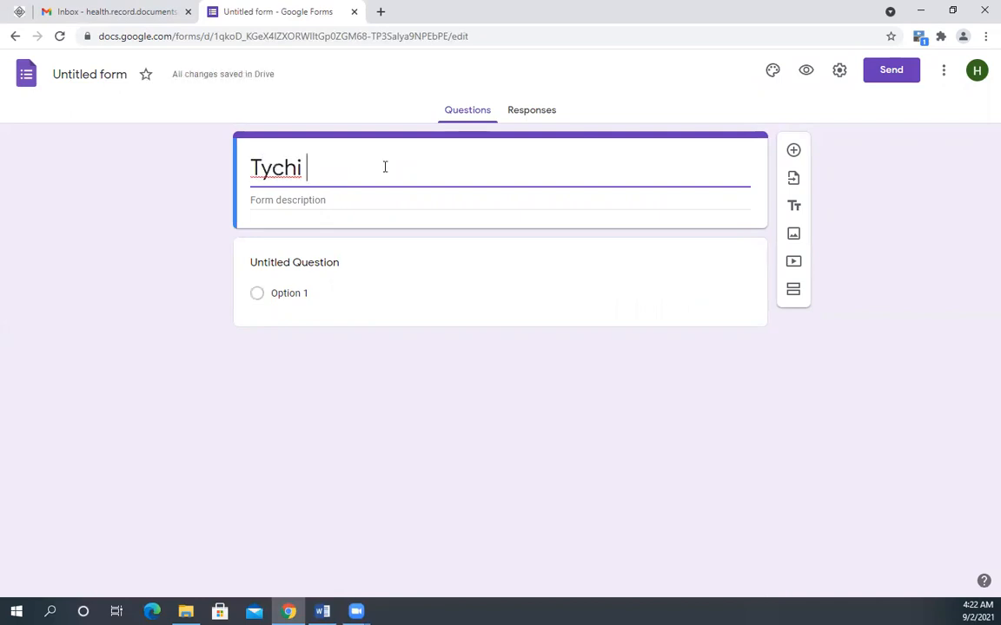
{"action": "type", "text": "Tech"}
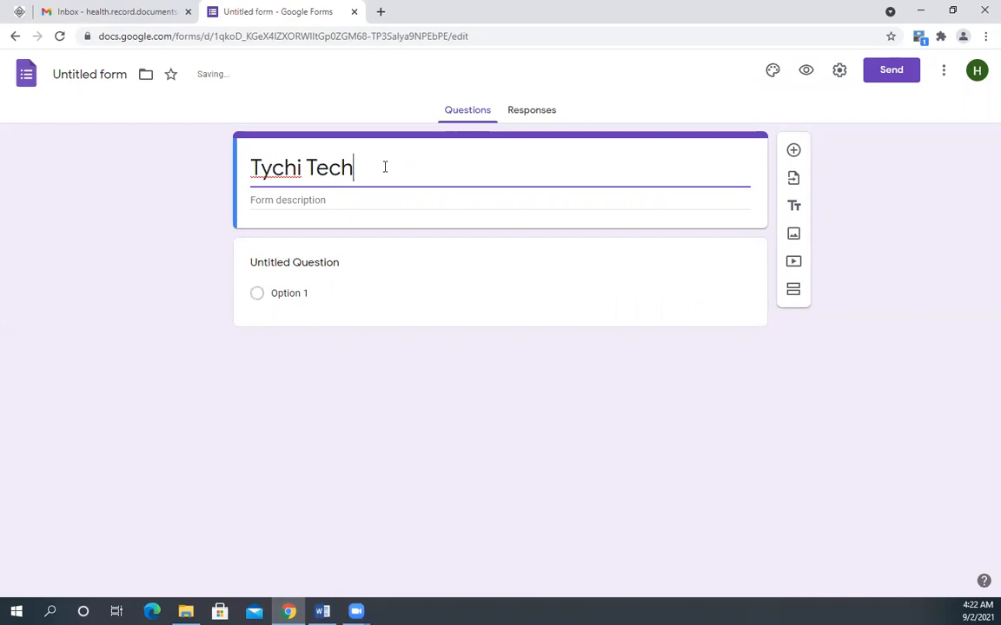
{"action": "type", "text": "nologies"}
Enter "Survey purpose" as the form description.
{"action": "left_click", "coordinate": [371, 196]}
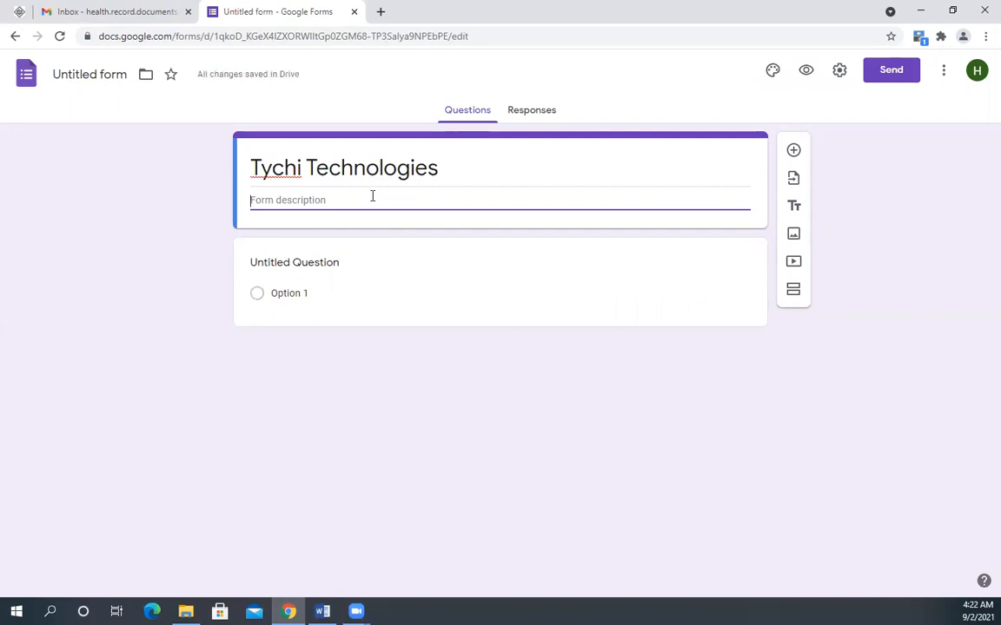
{"action": "type", "text": "Survey"}
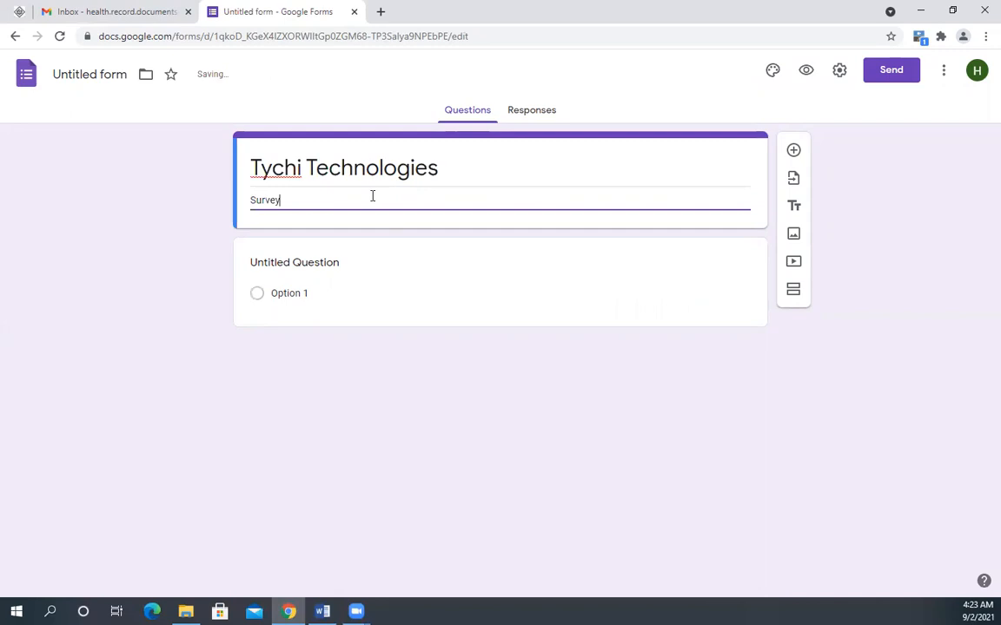
{"action": "type", "text": " purpose"}
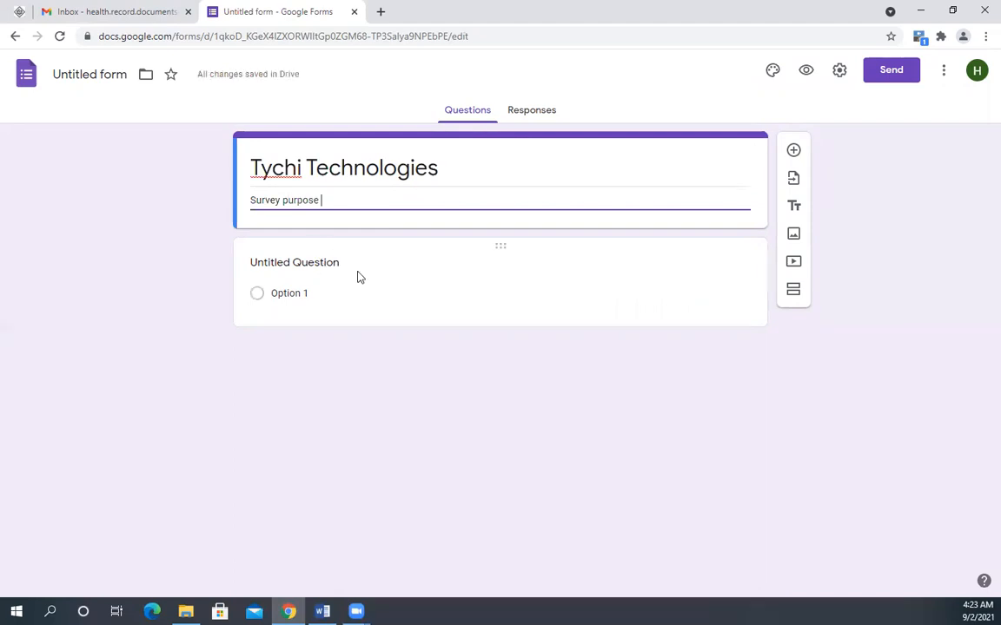
Title the first question "First Name" and set its type to Short answer.
{"action": "left_click", "coordinate": [329, 260]}
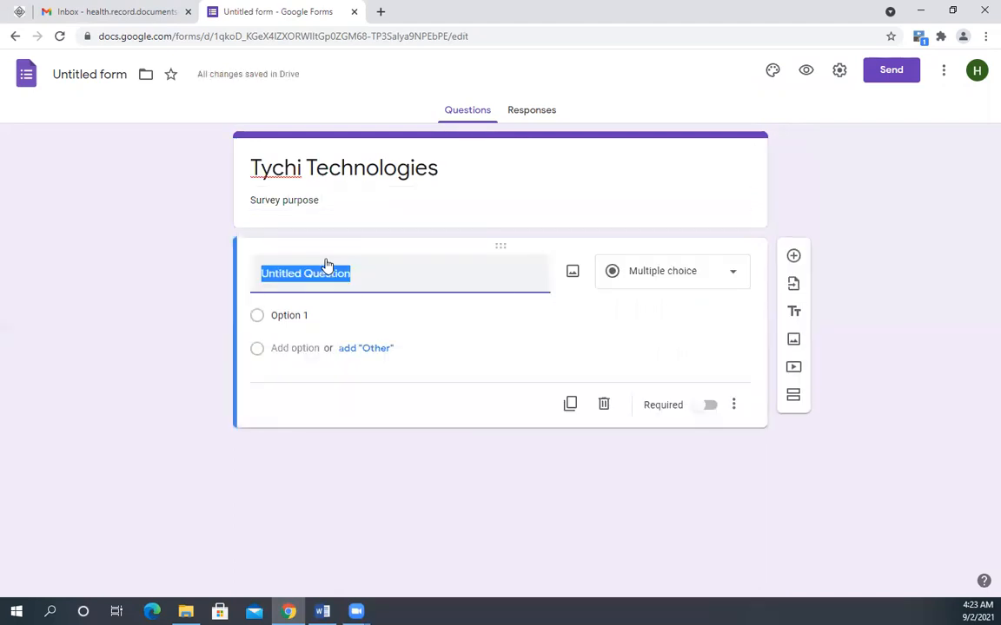
{"action": "type", "text": "F"}
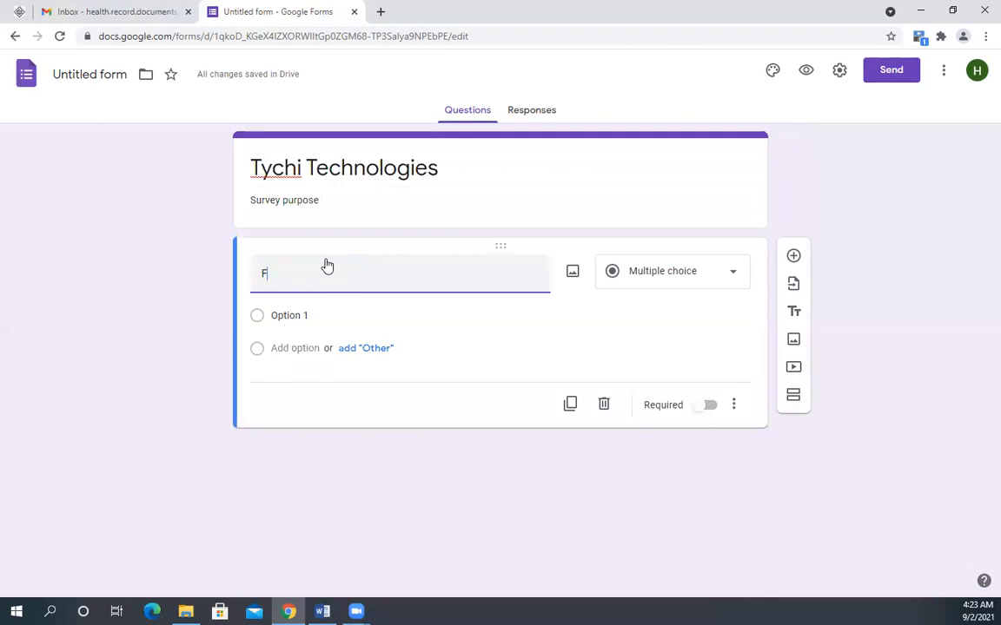
{"action": "type", "text": "irst Name"}
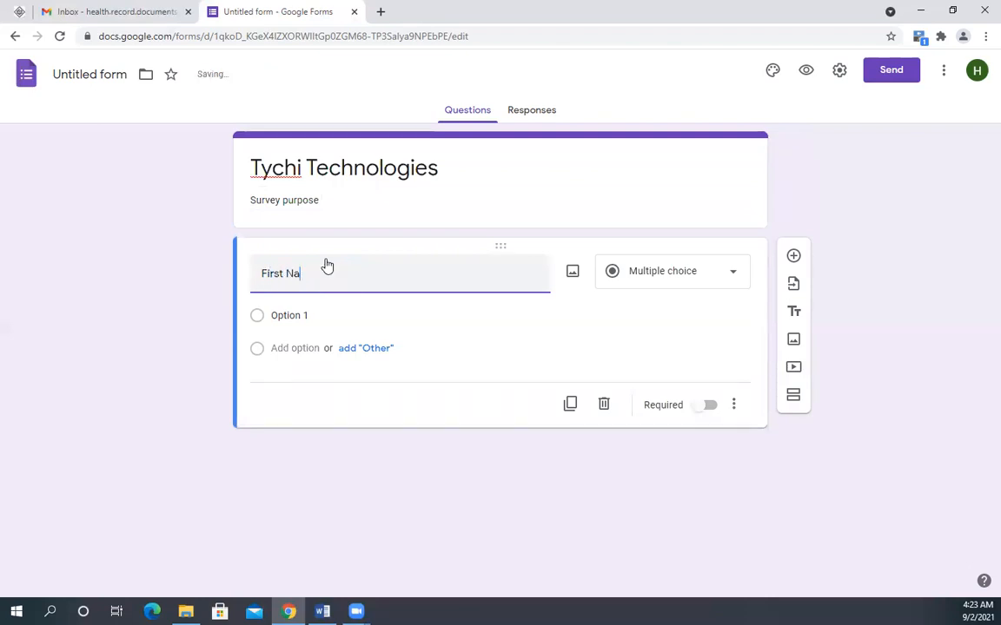
{"action": "left_click", "coordinate": [735, 271]}
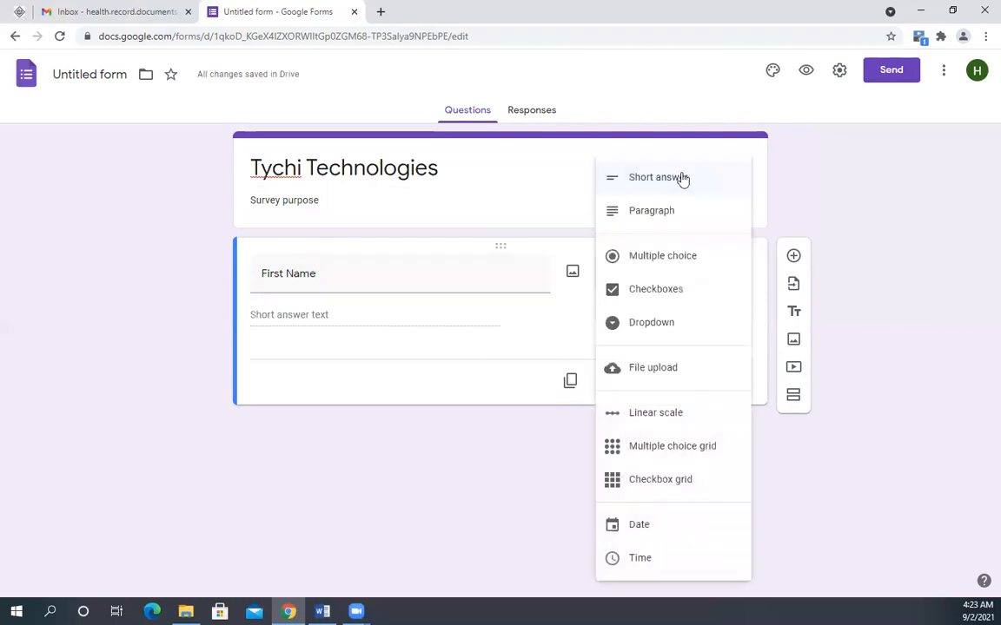
{"action": "left_click", "coordinate": [683, 180]}
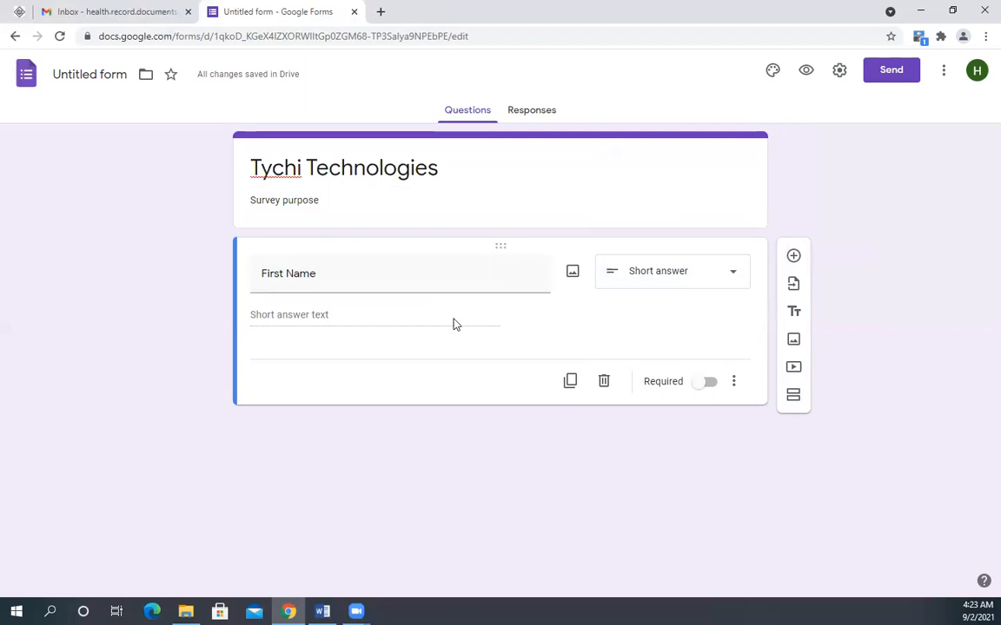
Add a short-answer question titled "Last Name" below the First Name question.
{"action": "left_click", "coordinate": [793, 257]}
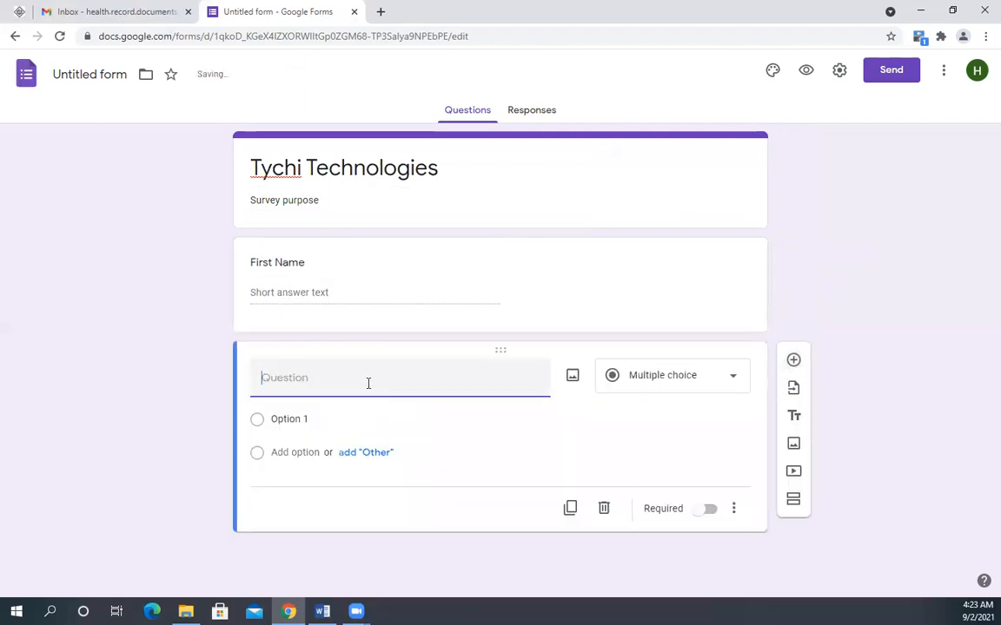
{"action": "type", "text": "Last"}
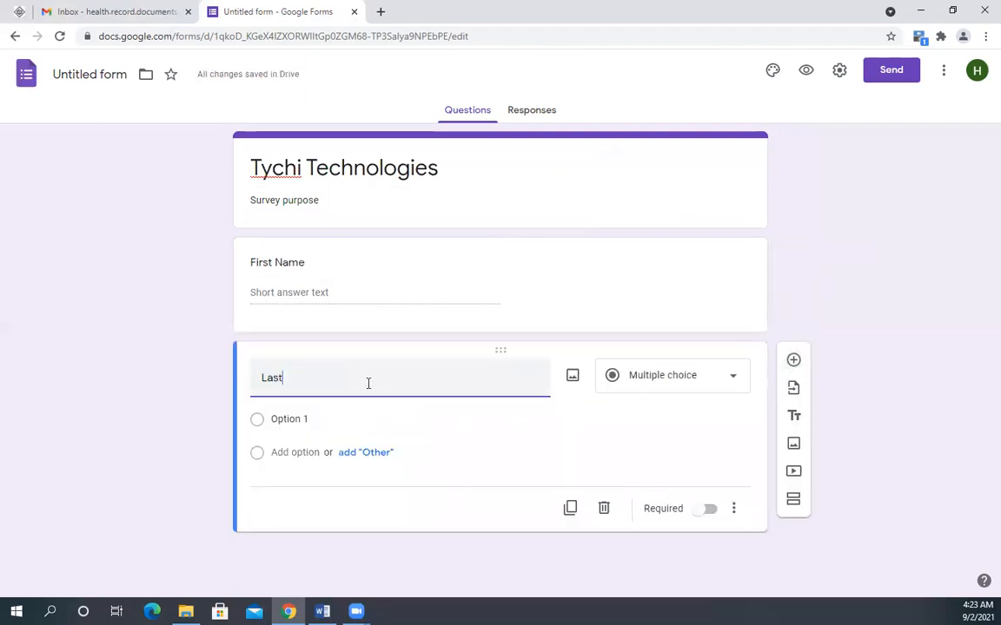
{"action": "type", "text": " Na"}
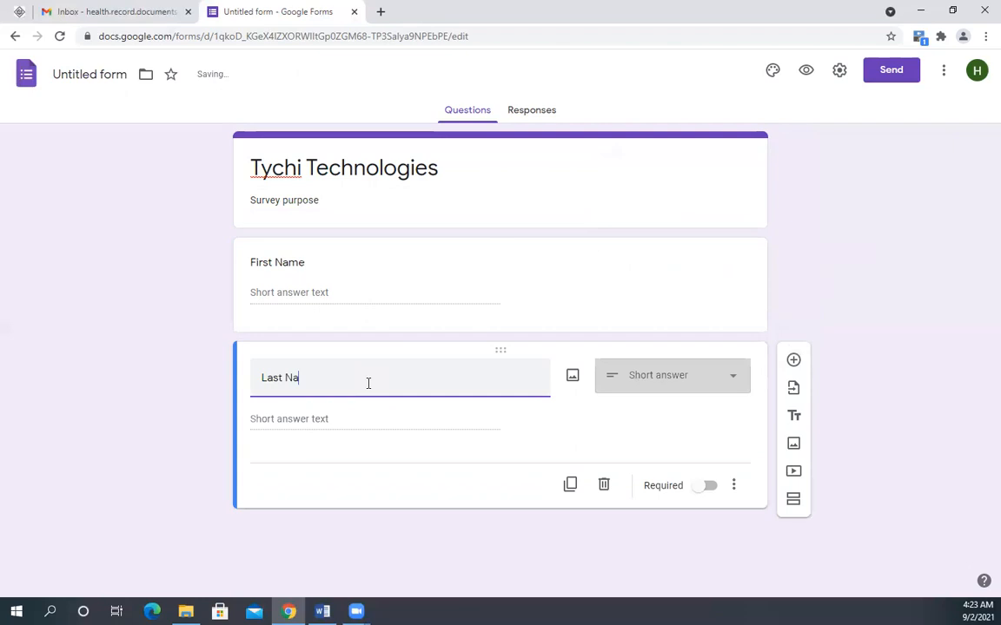
{"action": "type", "text": "me"}
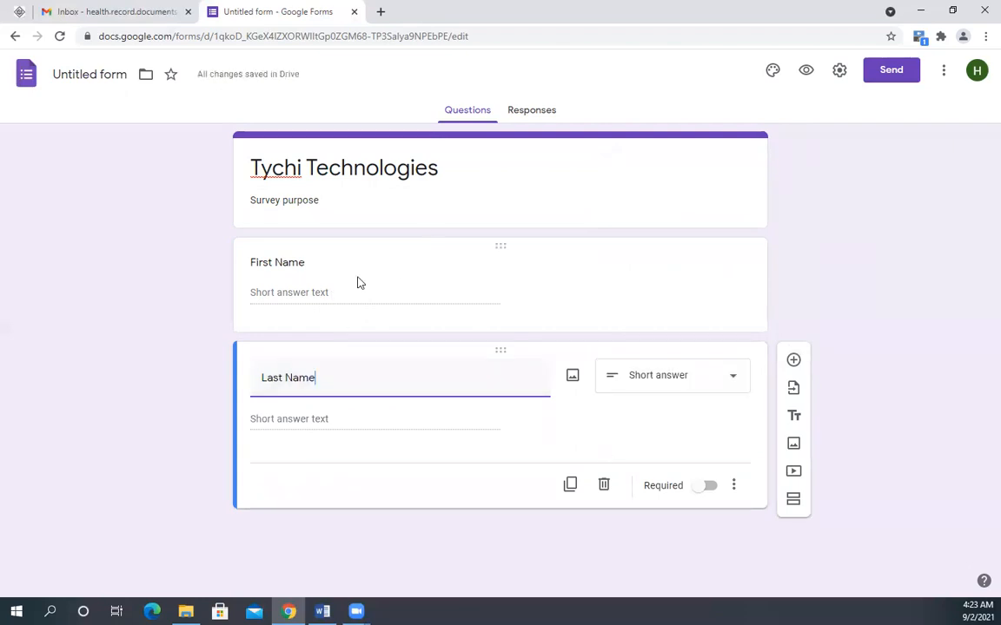
Make the First Name question required.
{"action": "left_click", "coordinate": [345, 254]}
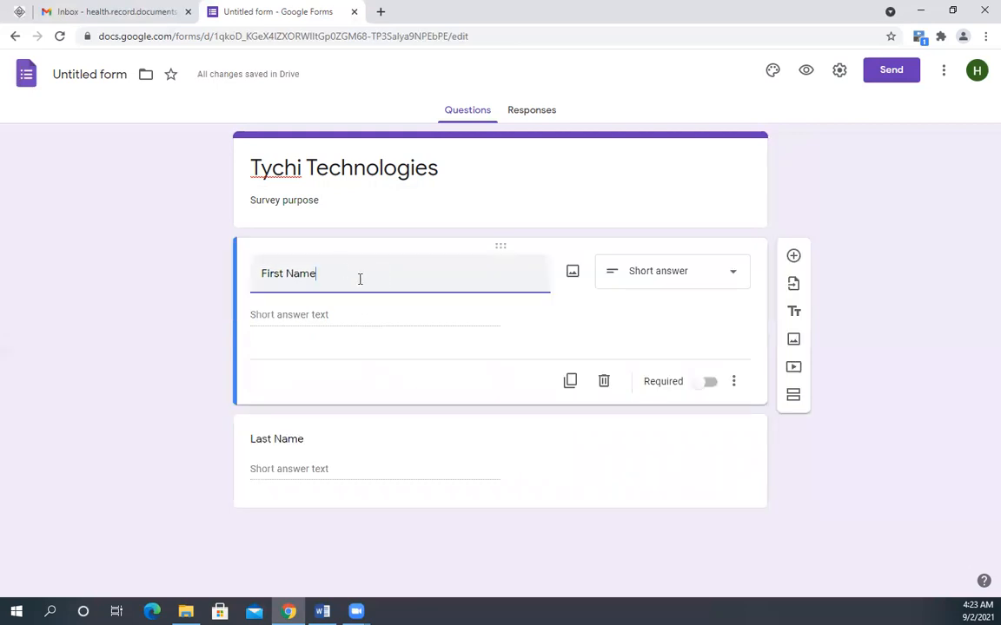
{"action": "left_click", "coordinate": [711, 383]}
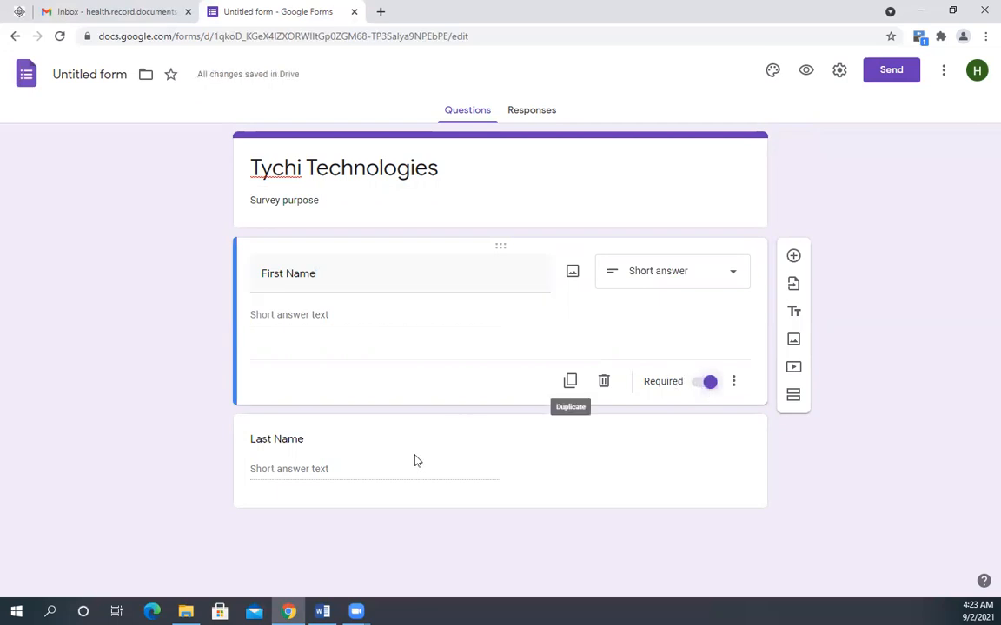
Make the Last Name question required.
{"action": "left_click", "coordinate": [712, 495]}
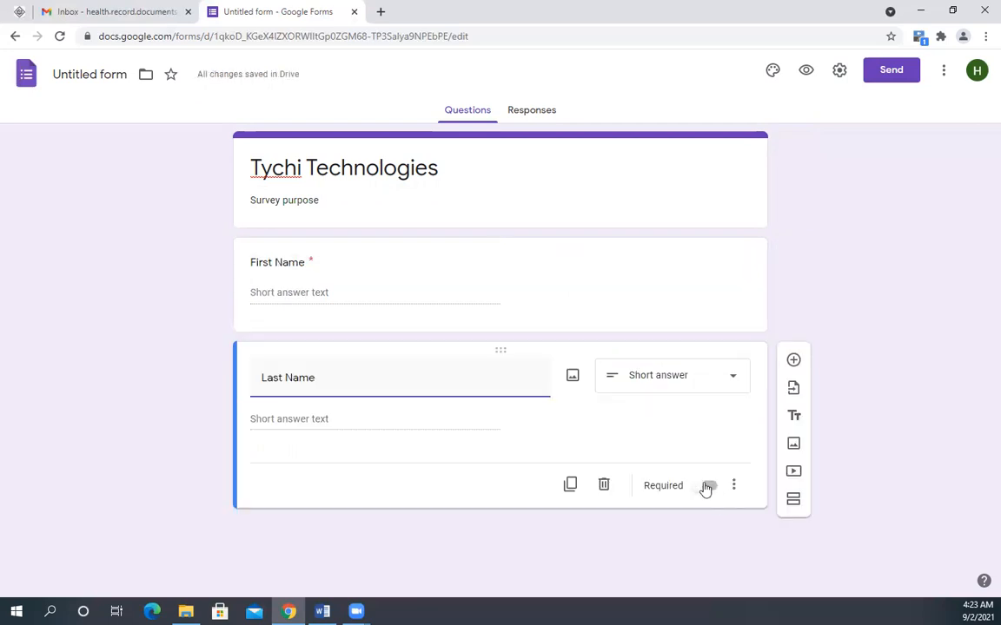
{"action": "left_click", "coordinate": [703, 486]}
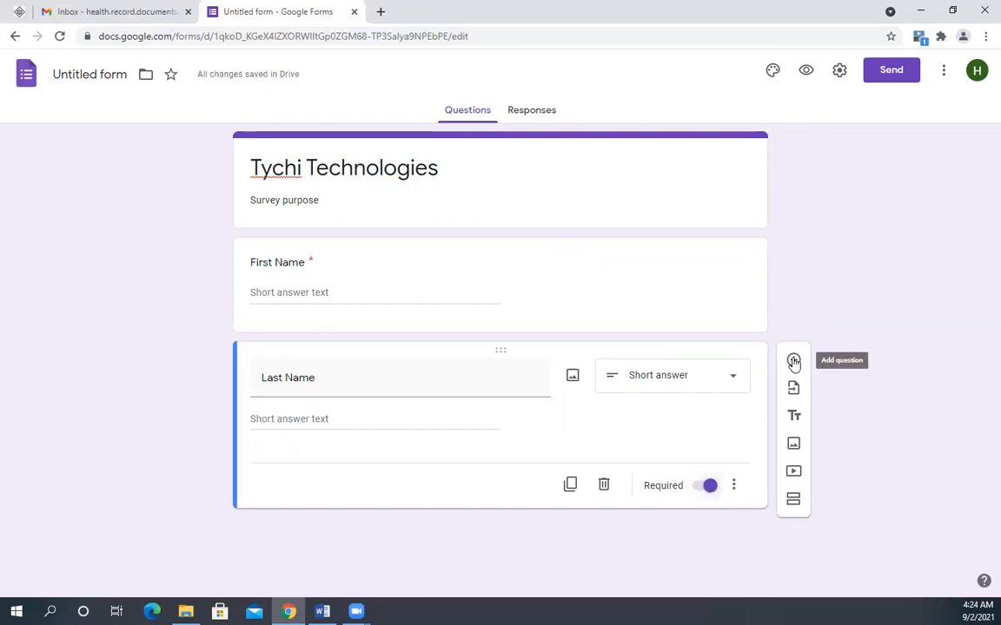
Add a new question titled "Highest Qualification" below Last Name and set its type to Dropdown.
{"action": "left_click", "coordinate": [793, 362]}
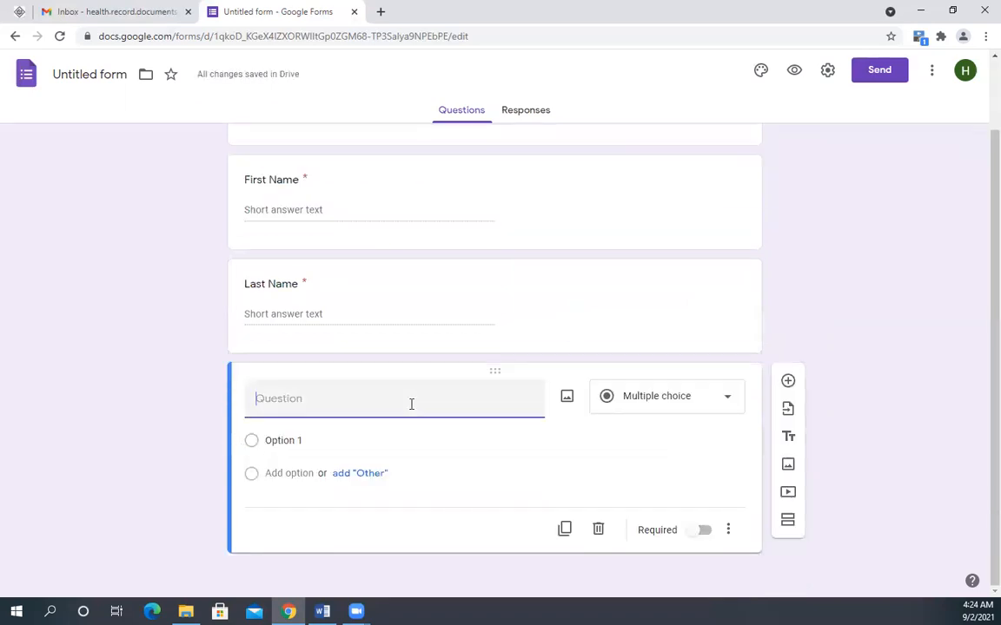
{"action": "type", "text": "Highest Qualification"}
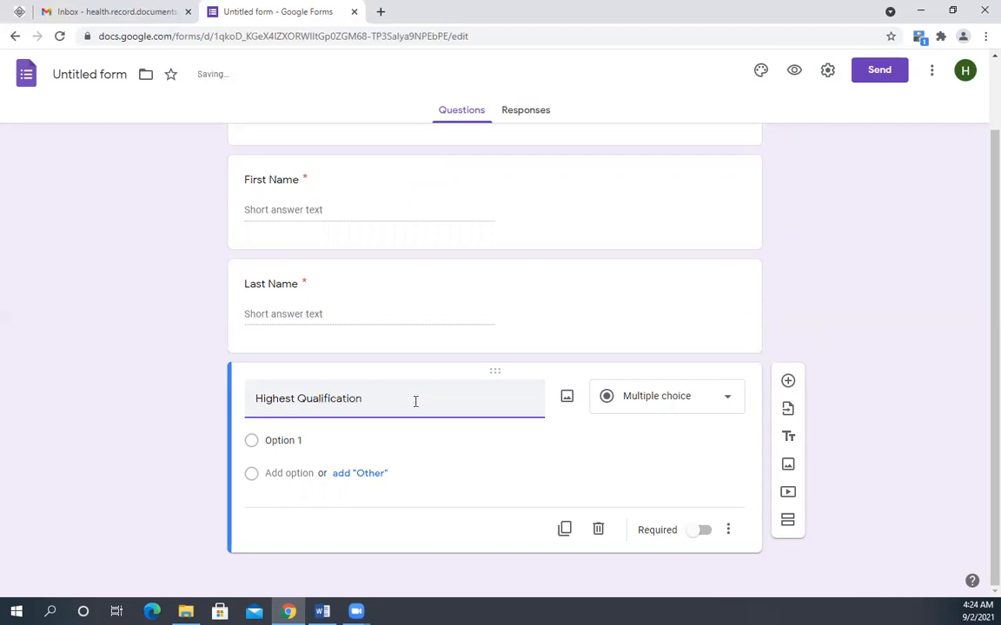
{"action": "left_click", "coordinate": [727, 400]}
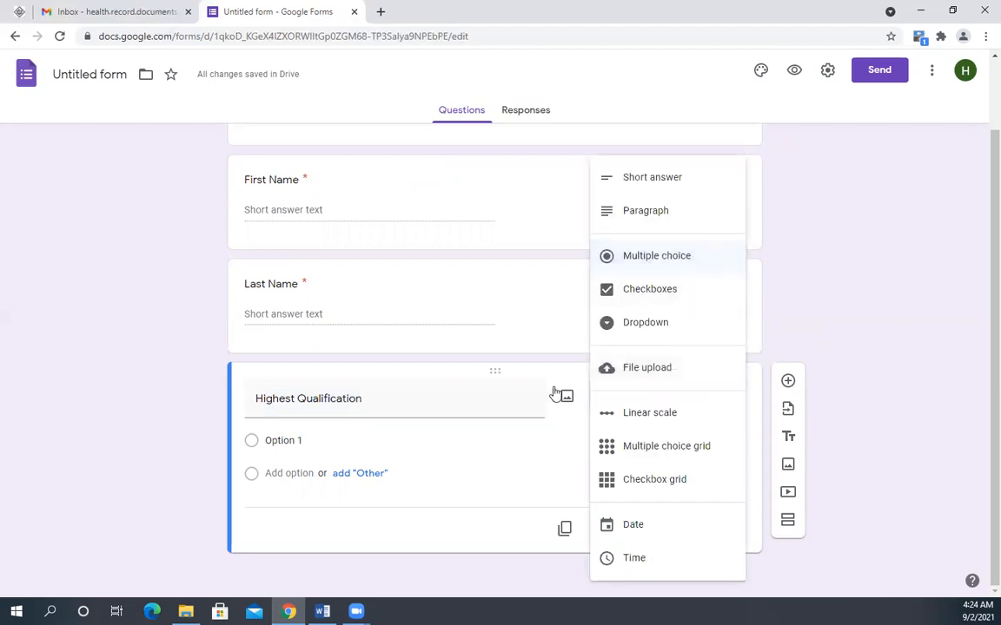
{"action": "left_click", "coordinate": [438, 441]}
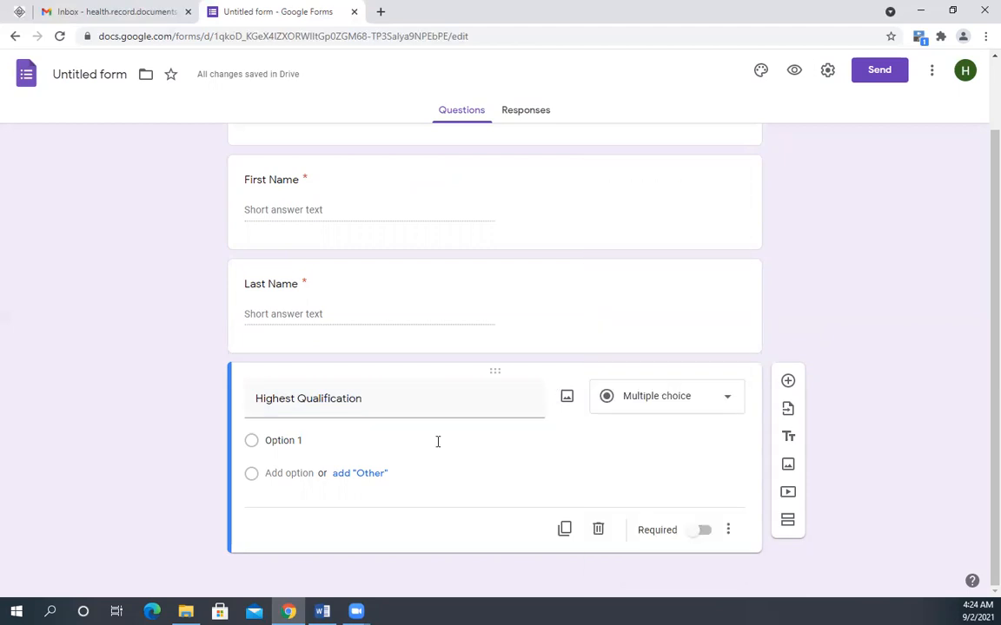
{"action": "left_click", "coordinate": [729, 399]}
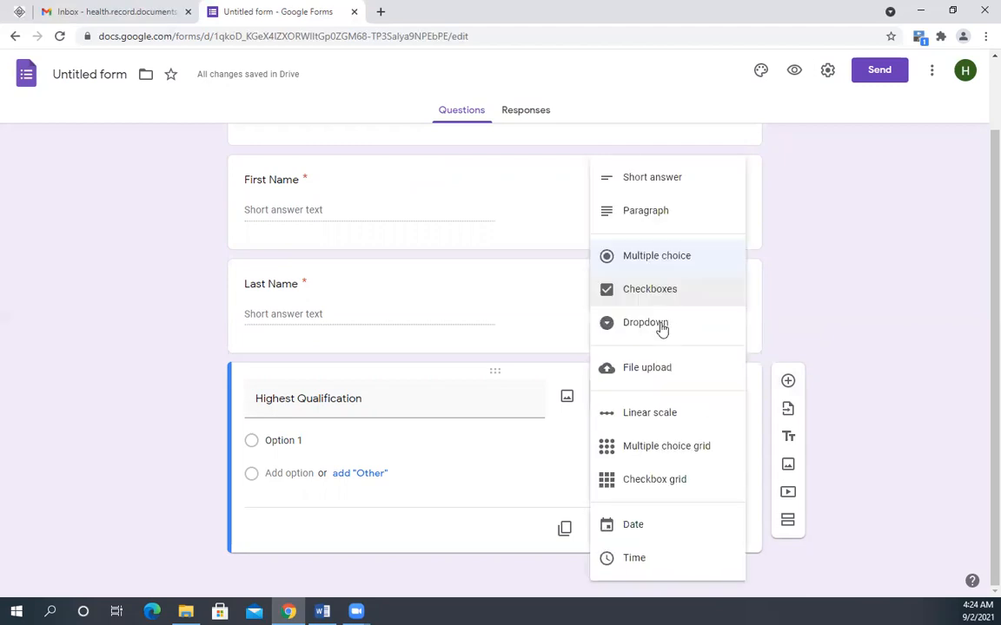
{"action": "left_click", "coordinate": [662, 328]}
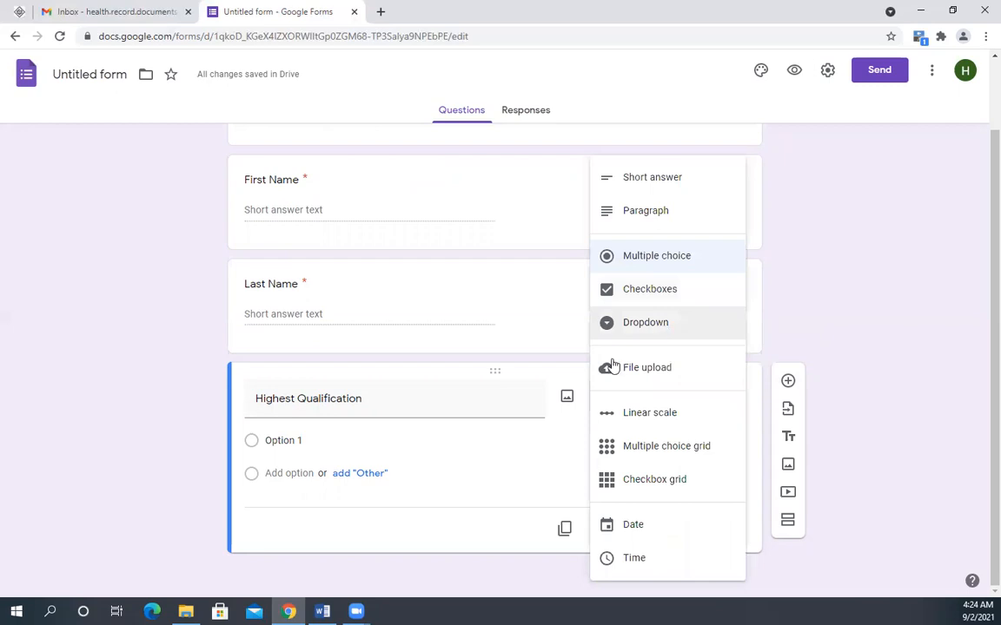
Enter "Masters Degree", "Bsc" and "PHD" as the first three options of the Highest Qualification dropdown.
{"action": "left_click", "coordinate": [290, 438]}
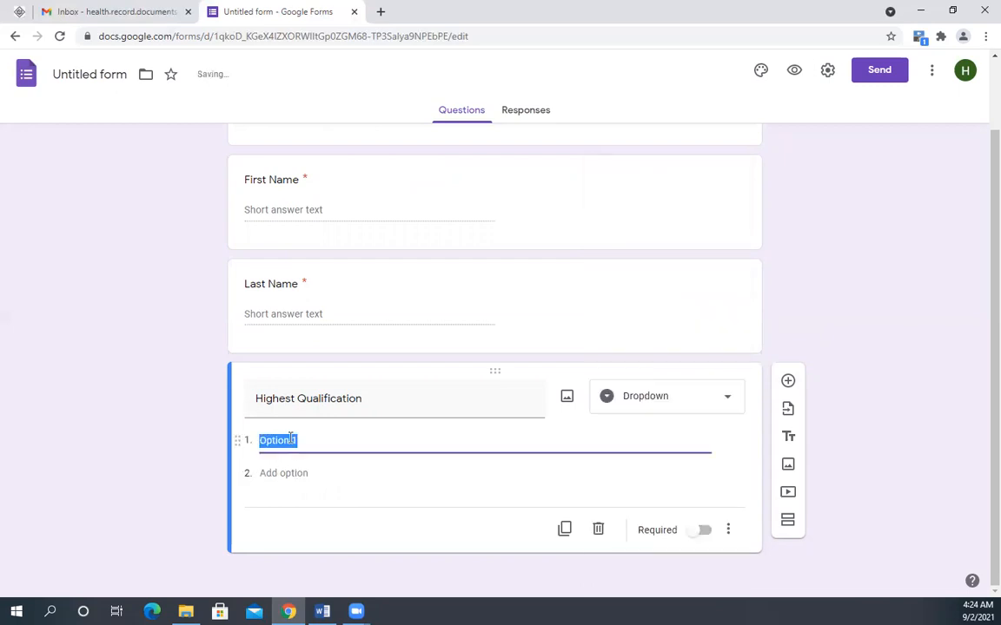
{"action": "type", "text": "Masters Degree"}
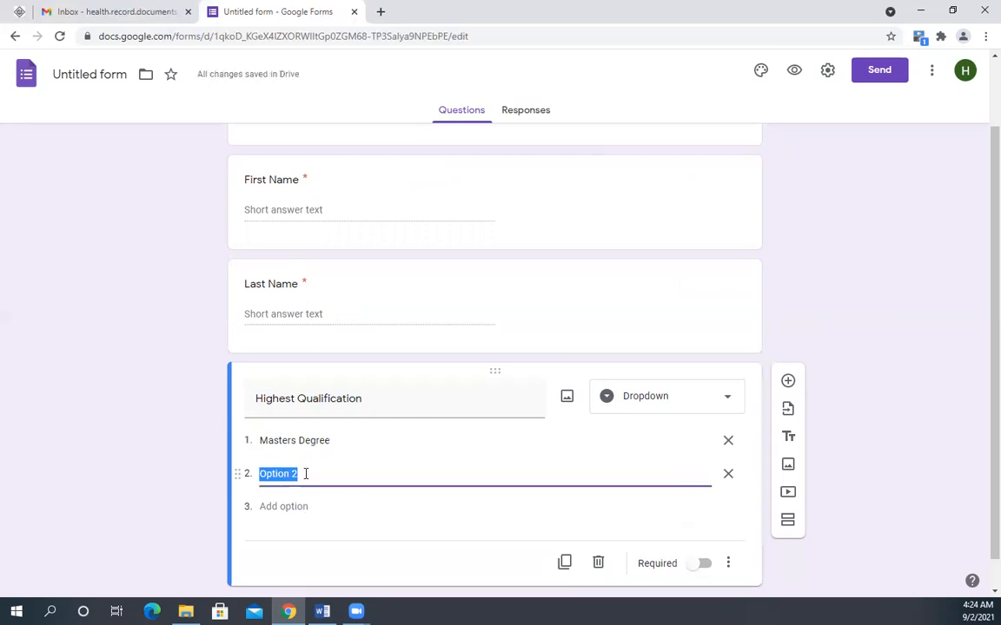
{"action": "type", "text": "Ba"}
{"action": "key", "text": "BackSpace"}
{"action": "type", "text": "sc"}
{"action": "left_click", "coordinate": [297, 508]}
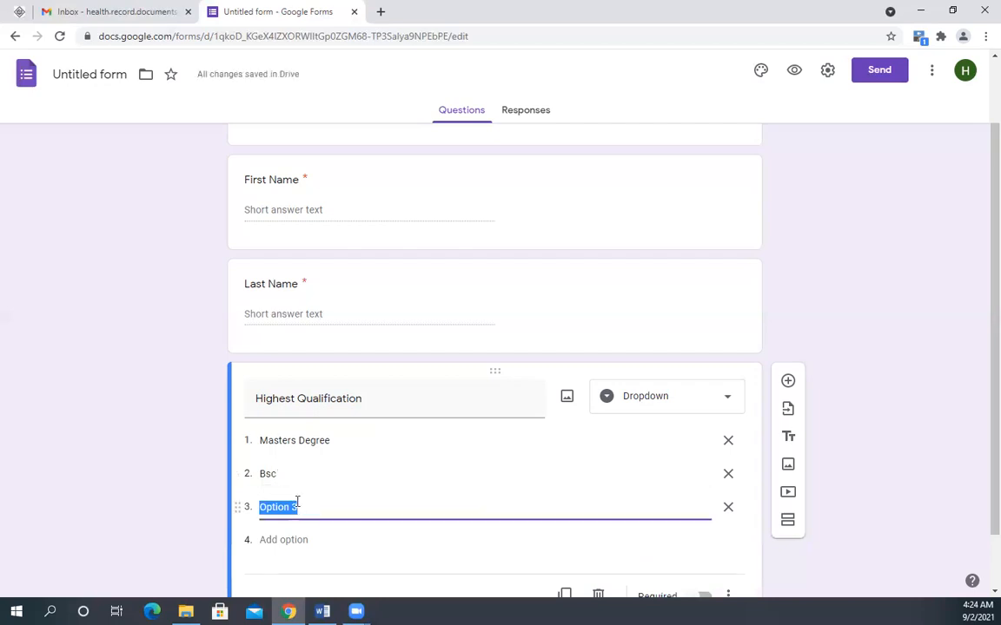
{"action": "type", "text": "Phd"}
{"action": "key", "text": "BackSpace"}
{"action": "key", "text": "BackSpace"}
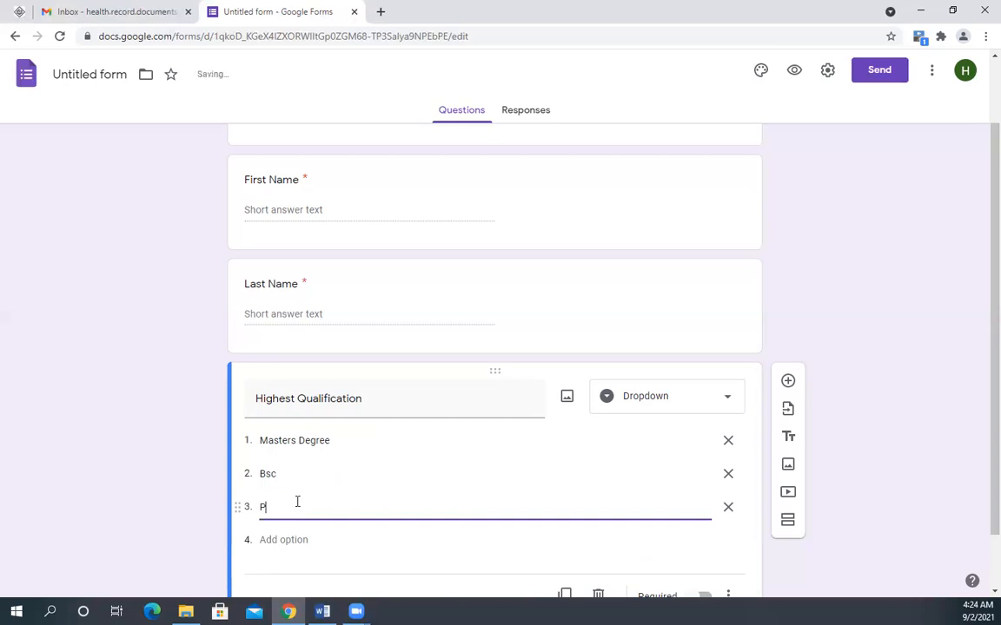
{"action": "type", "text": "Hd"}
Add the options "diploma/certificate" and "others" to the Highest Qualification dropdown and make the question required.
{"action": "left_click", "coordinate": [308, 540]}
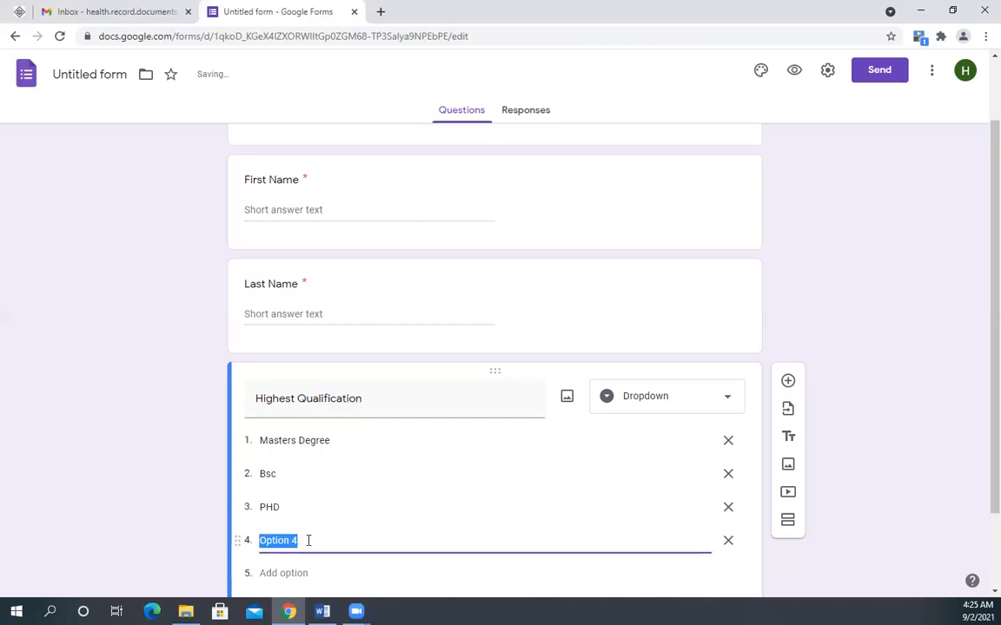
{"action": "type", "text": "diploma/c"}
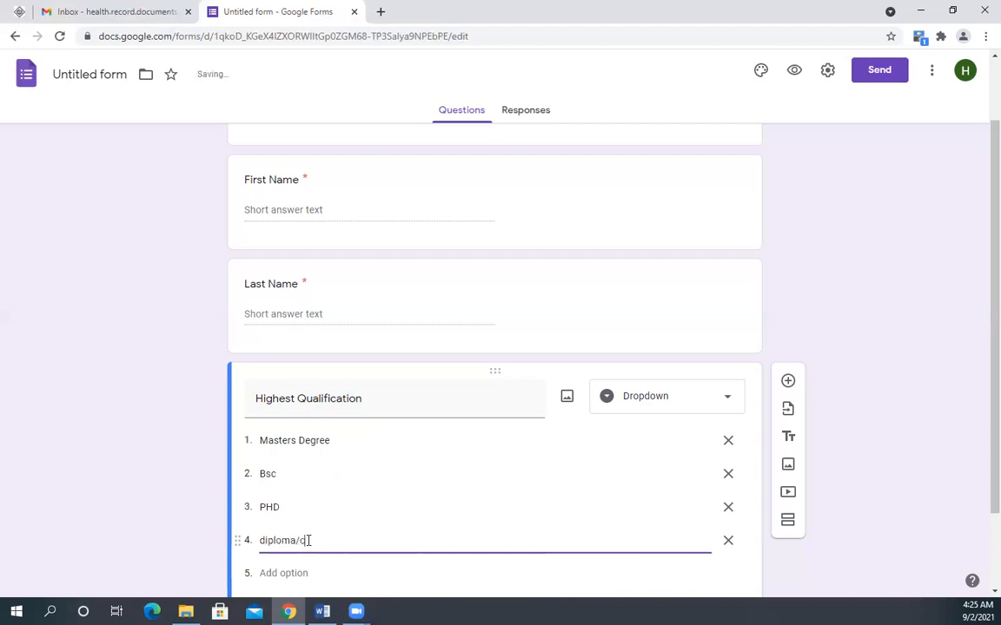
{"action": "type", "text": "ertificate"}
{"action": "left_click", "coordinate": [287, 572]}
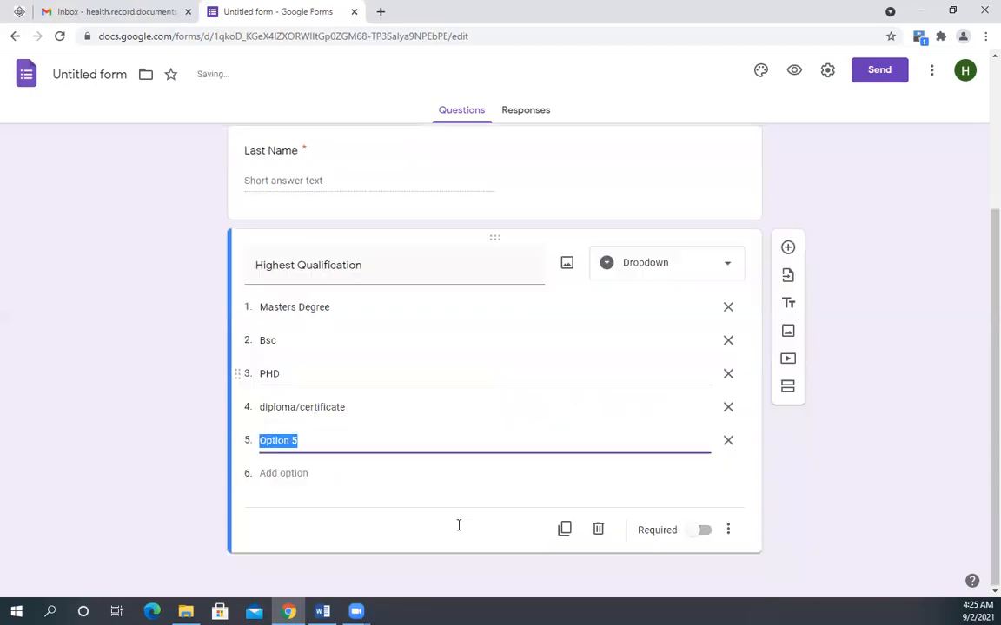
{"action": "type", "text": "others"}
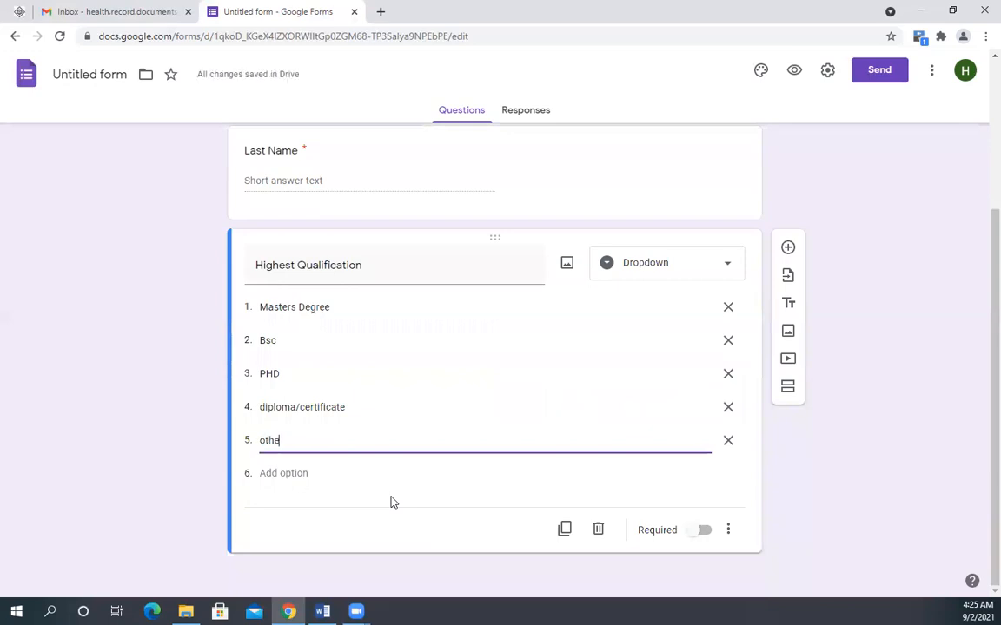
{"action": "left_click", "coordinate": [702, 530]}
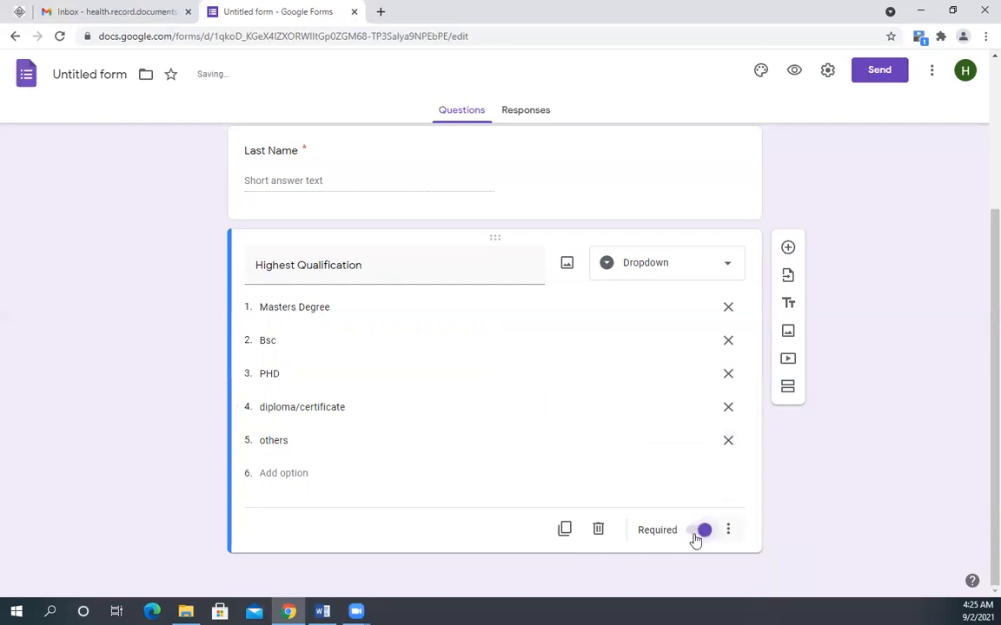
Add a Checkboxes question titled "How did you discover Tychi Technologies" below Highest Qualification.
{"action": "left_click", "coordinate": [788, 247]}
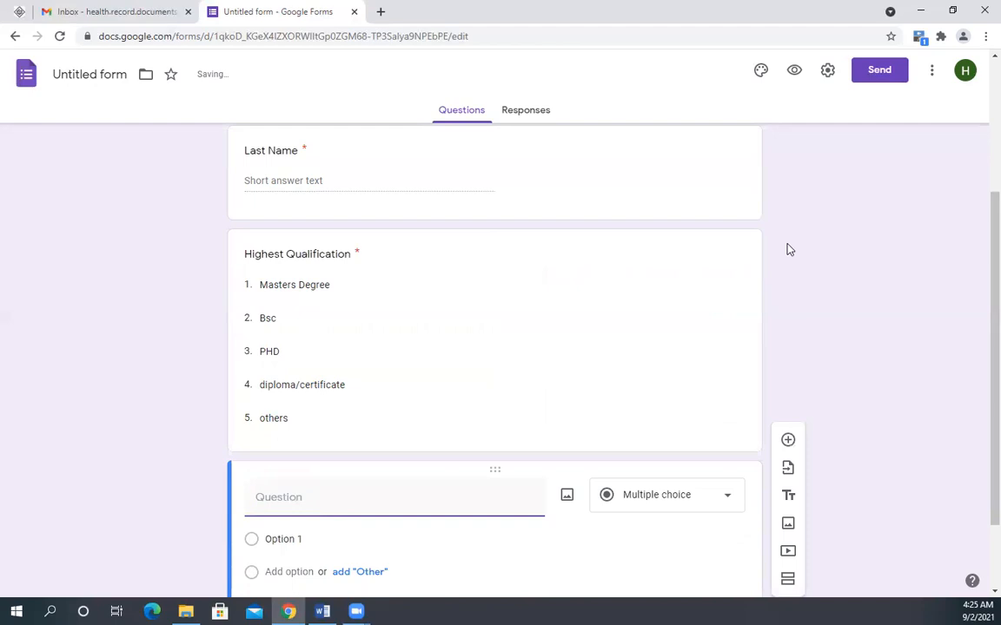
{"action": "type", "text": "How did you discover Tychi Technologies"}
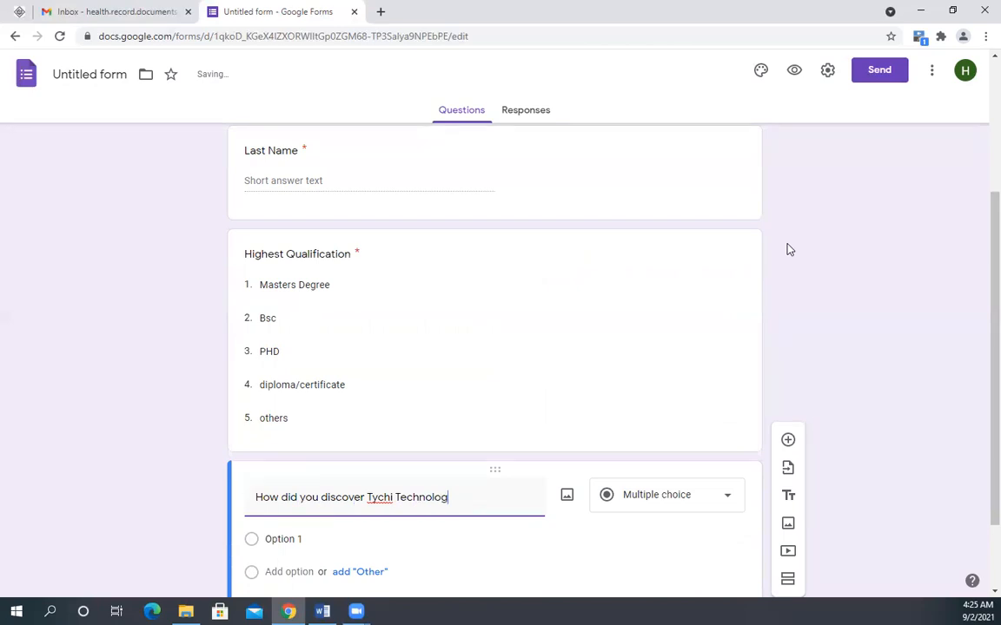
{"action": "left_click", "coordinate": [721, 493]}
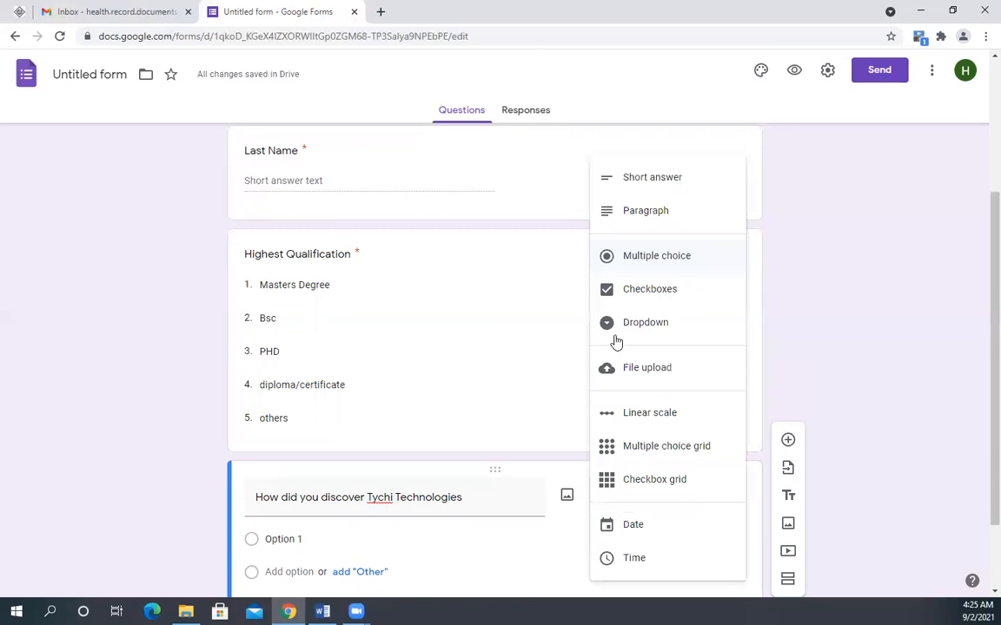
{"action": "left_click", "coordinate": [660, 290]}
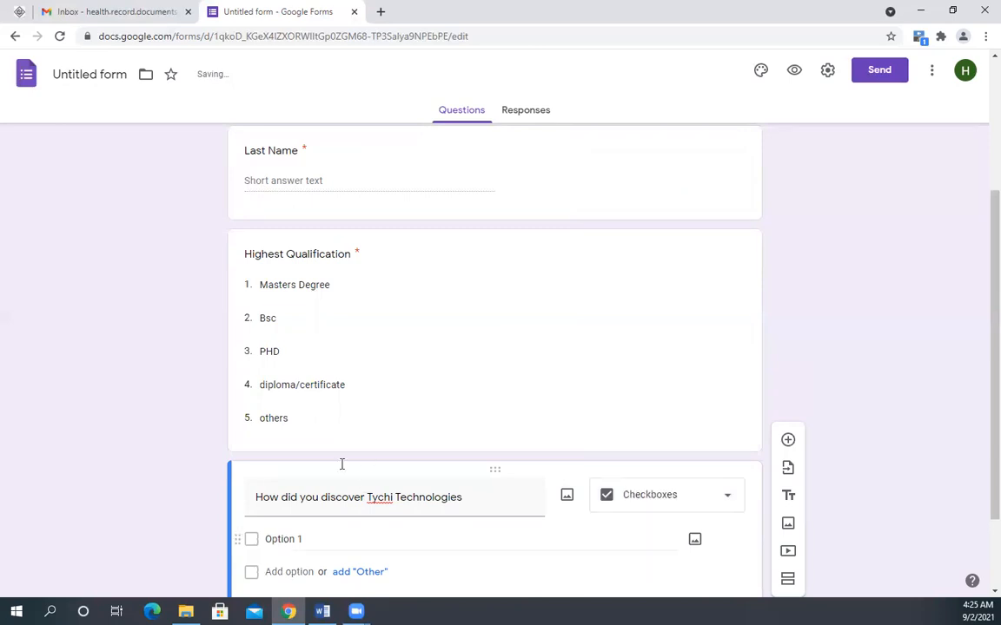
Set the first checkbox option of the discovery question to "Search engine(google, Yahoo, etc)".
{"action": "scroll", "coordinate": [341, 464], "scroll_direction": "down", "scroll_amount": 1}
{"action": "left_click", "coordinate": [307, 469]}
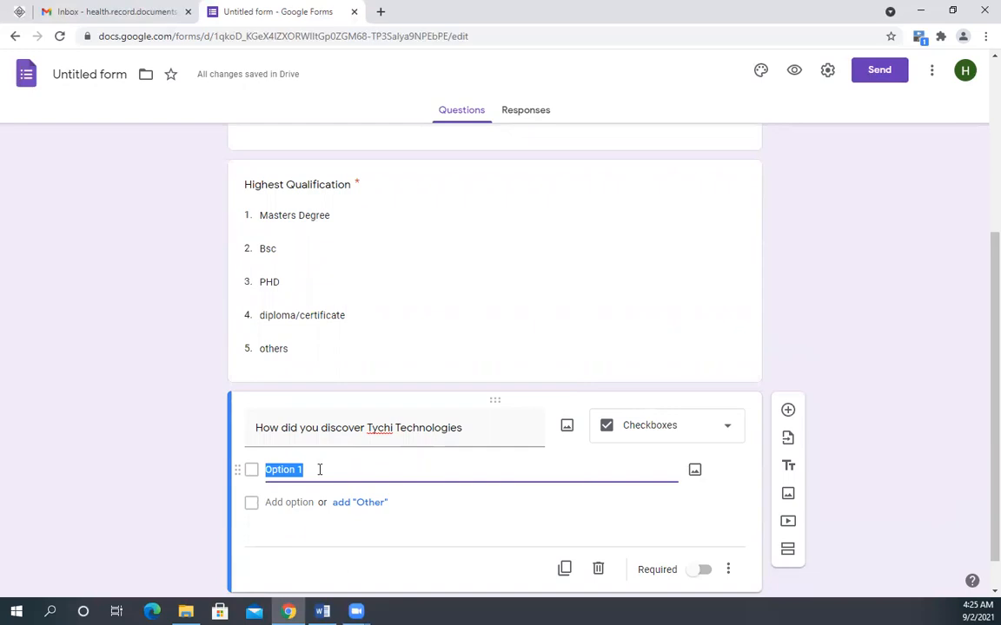
{"action": "type", "text": "Search engine"}
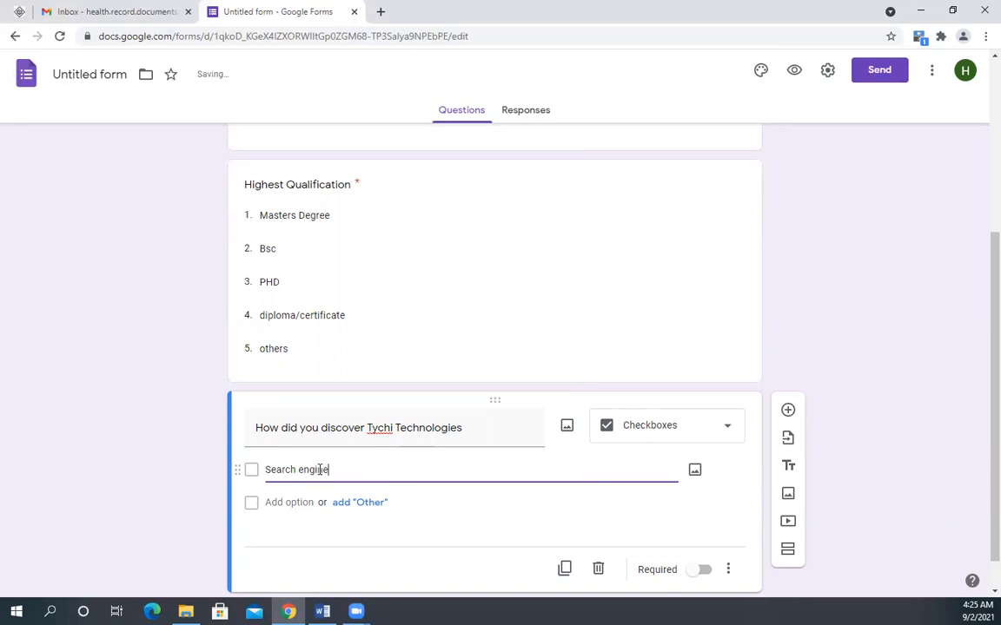
{"action": "type", "text": "(google, Yahoo, etc"}
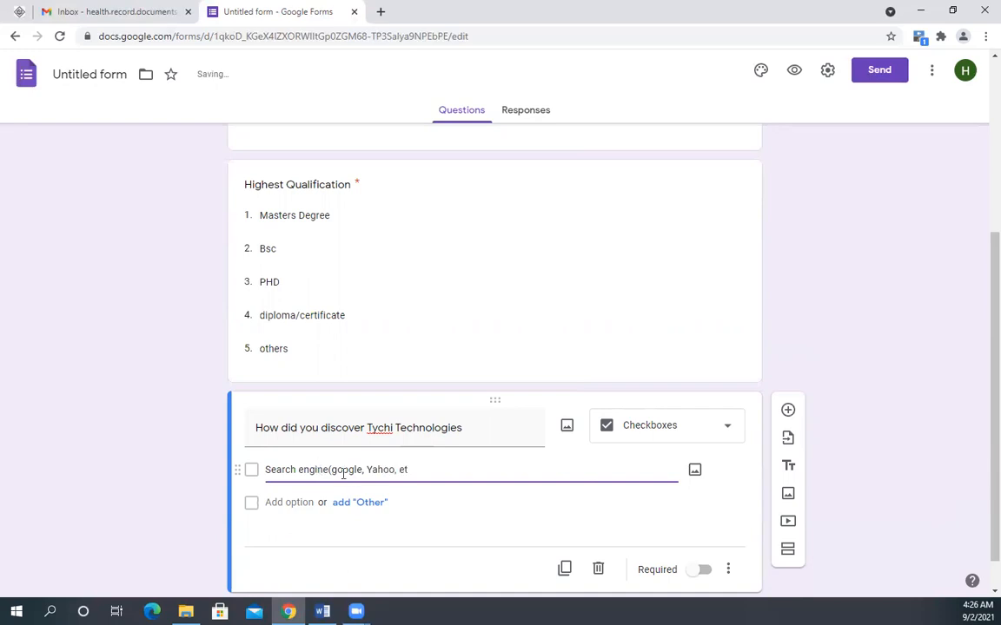
{"action": "left_click", "coordinate": [339, 470]}
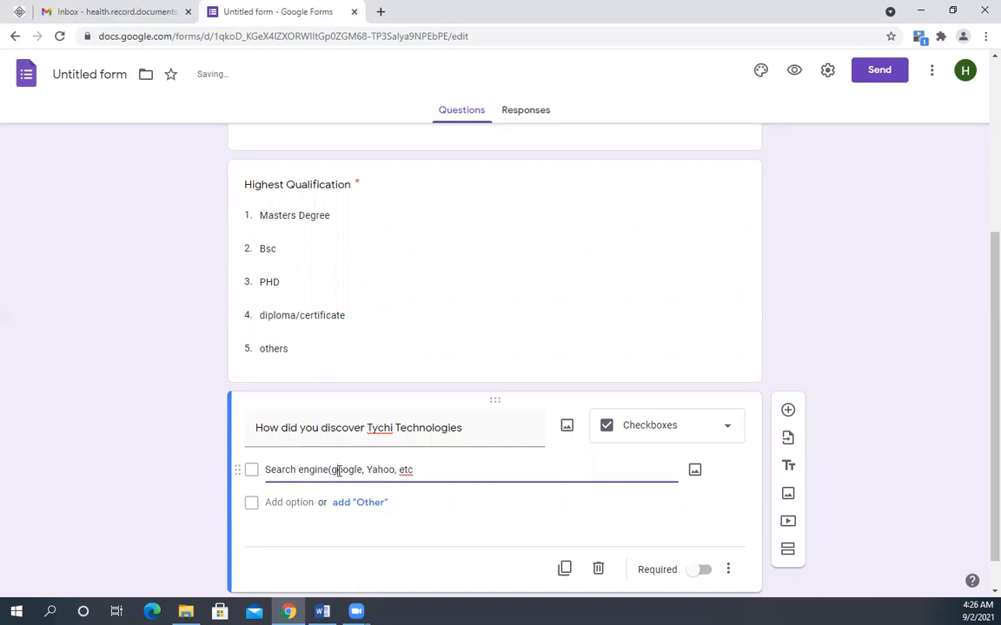
{"action": "left_click", "coordinate": [415, 469]}
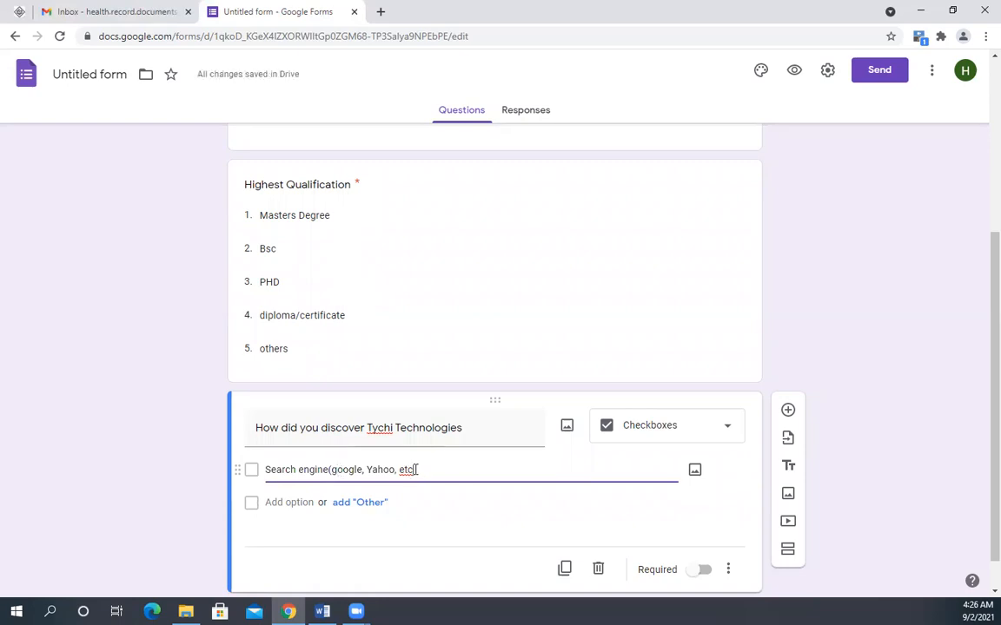
{"action": "type", "text": ")"}
Add "Recommended by friend or colleague" as the second checkbox option of the discovery question.
{"action": "left_click", "coordinate": [291, 502]}
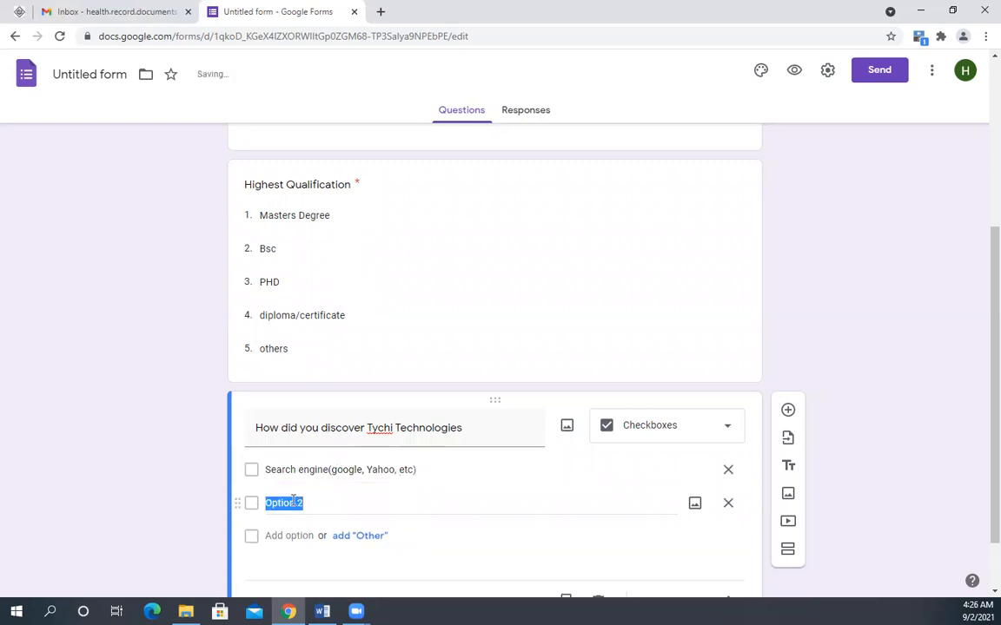
{"action": "type", "text": "Re"}
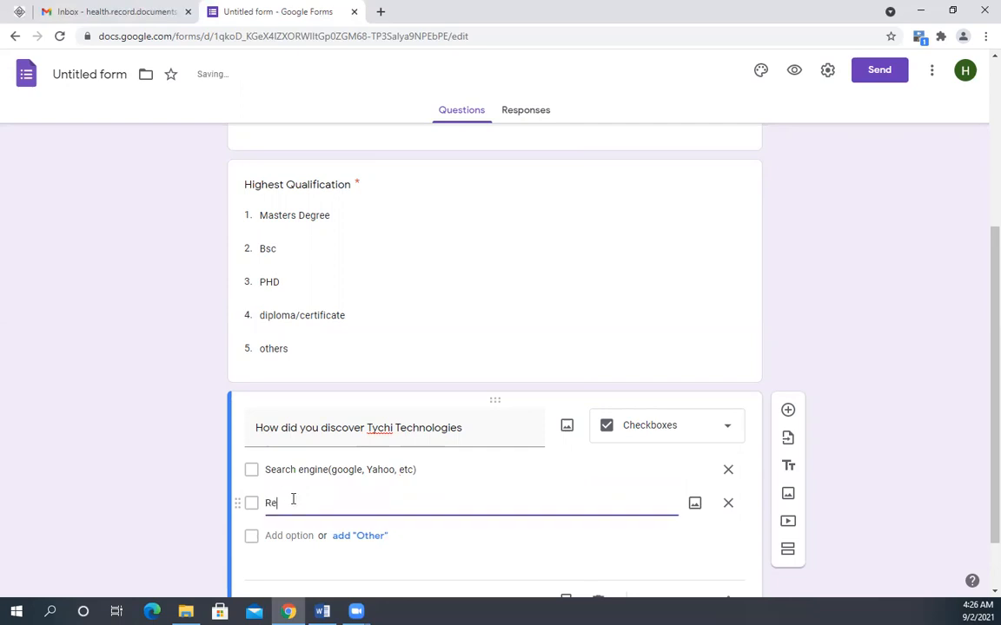
{"action": "type", "text": "commended by friend or colleahue"}
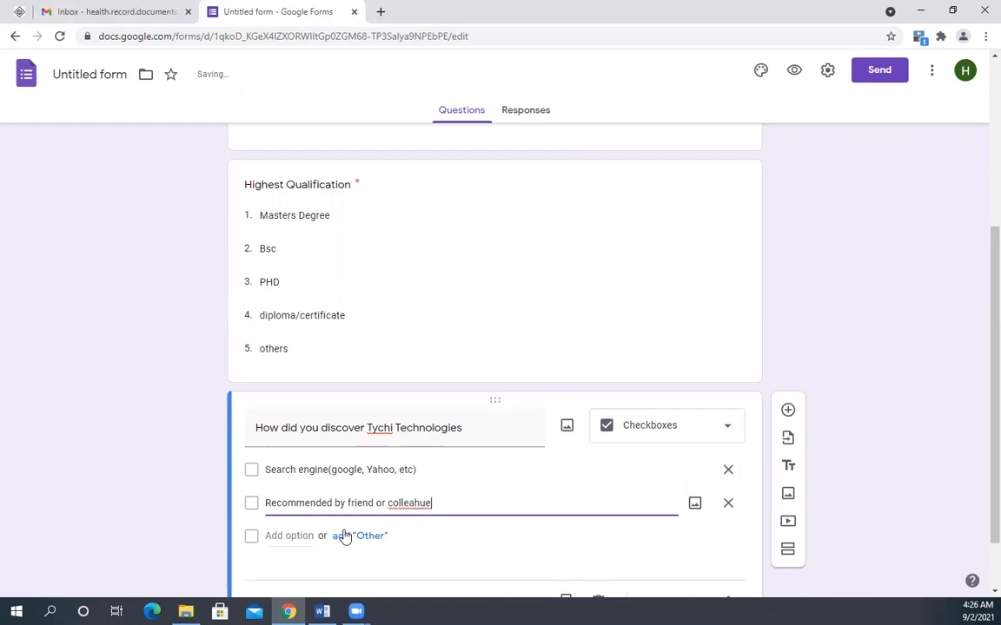
{"action": "left_click", "coordinate": [418, 502]}
{"action": "key", "text": "BackSpace"}
{"action": "type", "text": "g"}
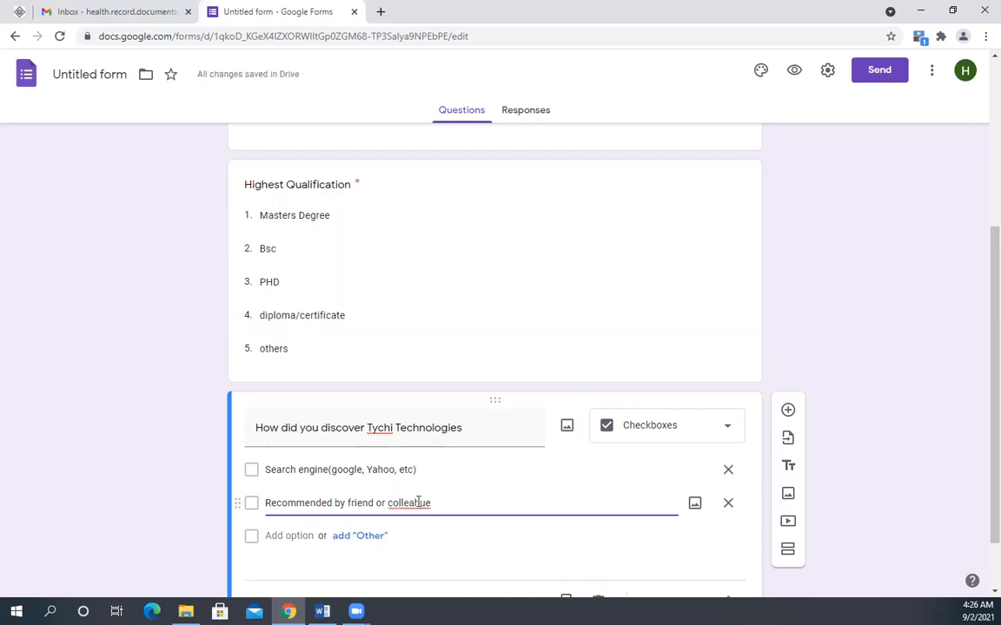
Add "Social Media" as the third checkbox option of the discovery question.
{"action": "left_click", "coordinate": [290, 536]}
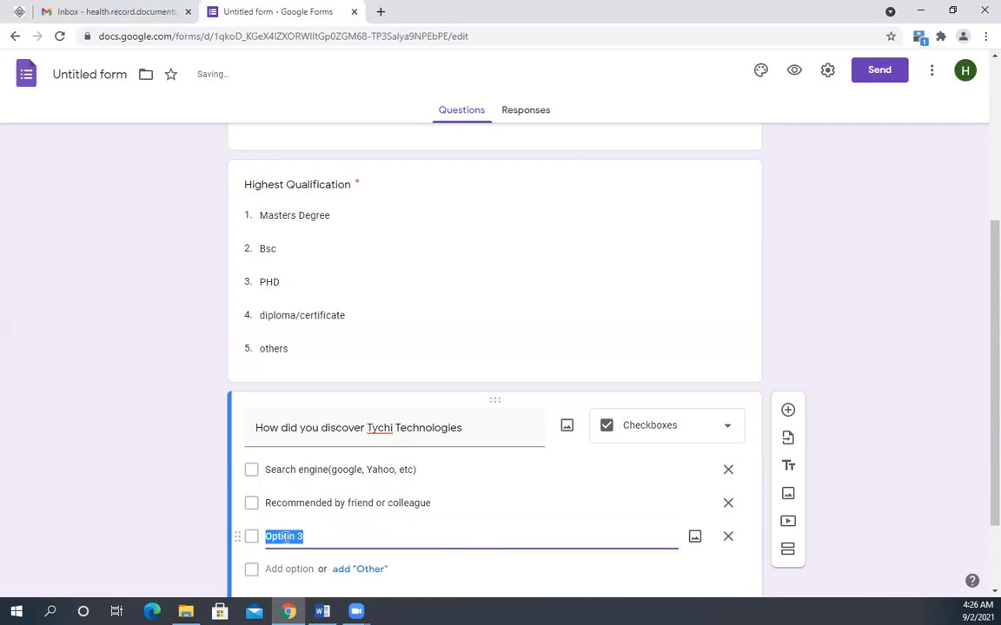
{"action": "type", "text": "Soc"}
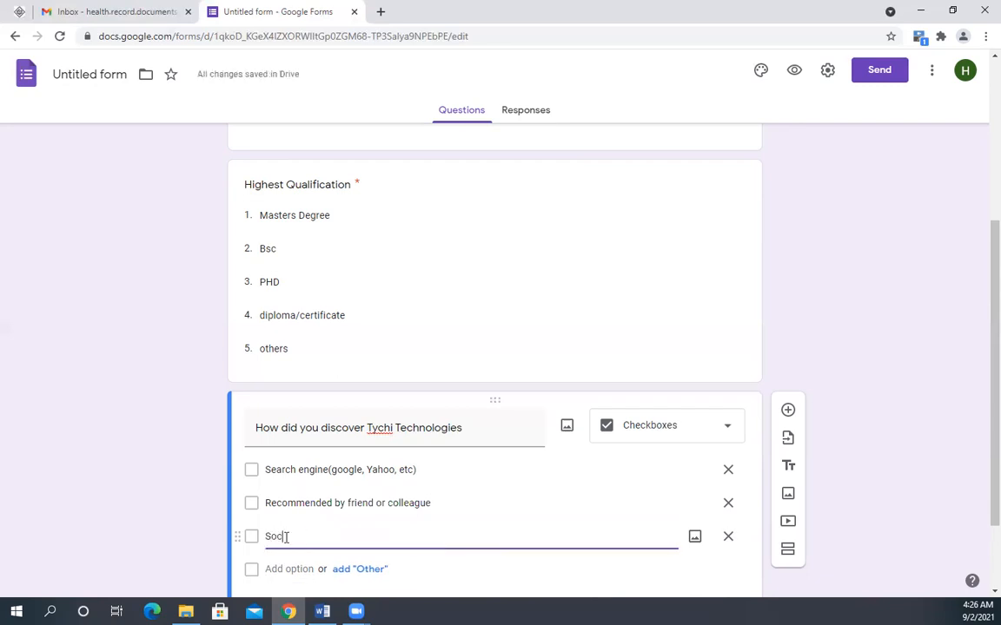
{"action": "type", "text": "ial Media"}
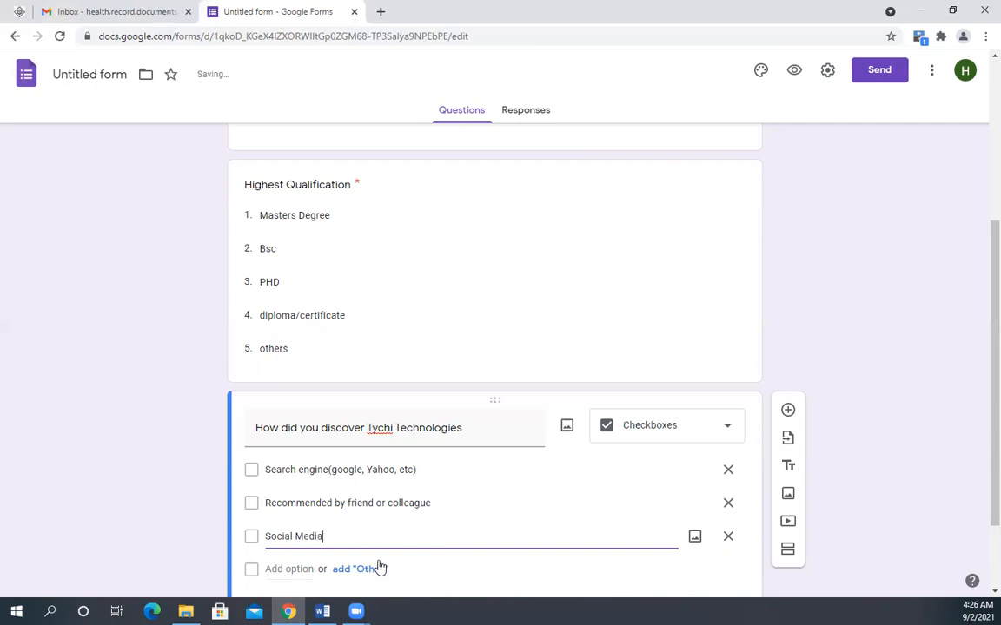
Add "Blog or Publication" as the fourth checkbox option of the discovery question.
{"action": "scroll", "coordinate": [380, 567], "scroll_direction": "down", "scroll_amount": 2}
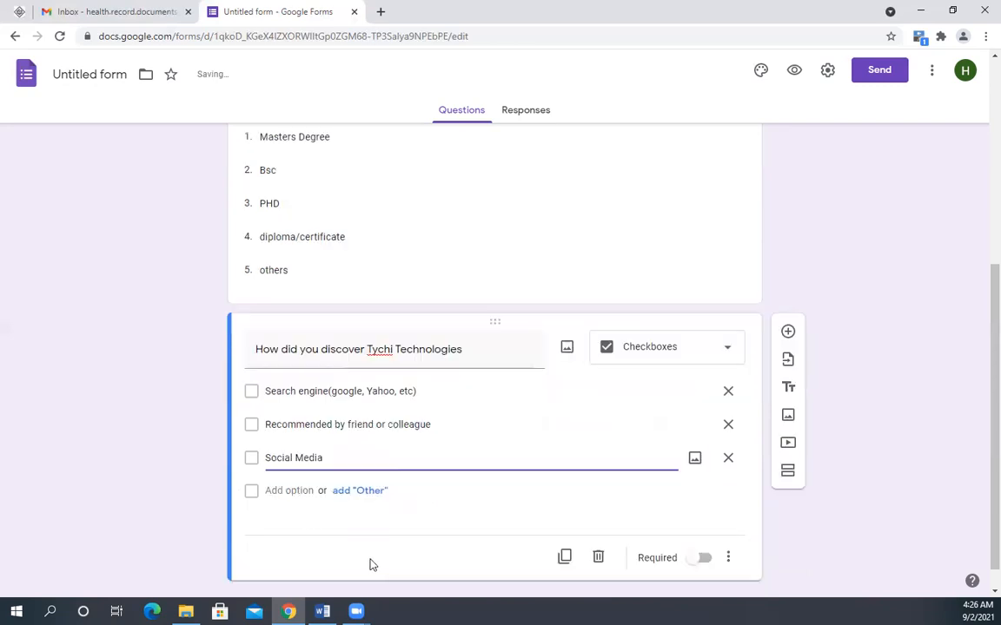
{"action": "left_click", "coordinate": [309, 463]}
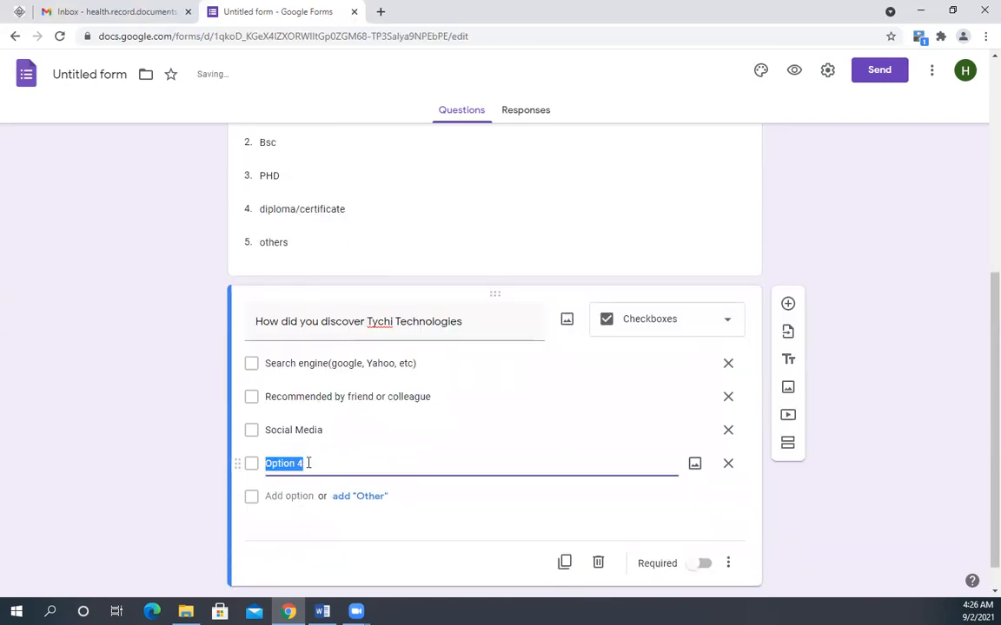
{"action": "type", "text": "Blo"}
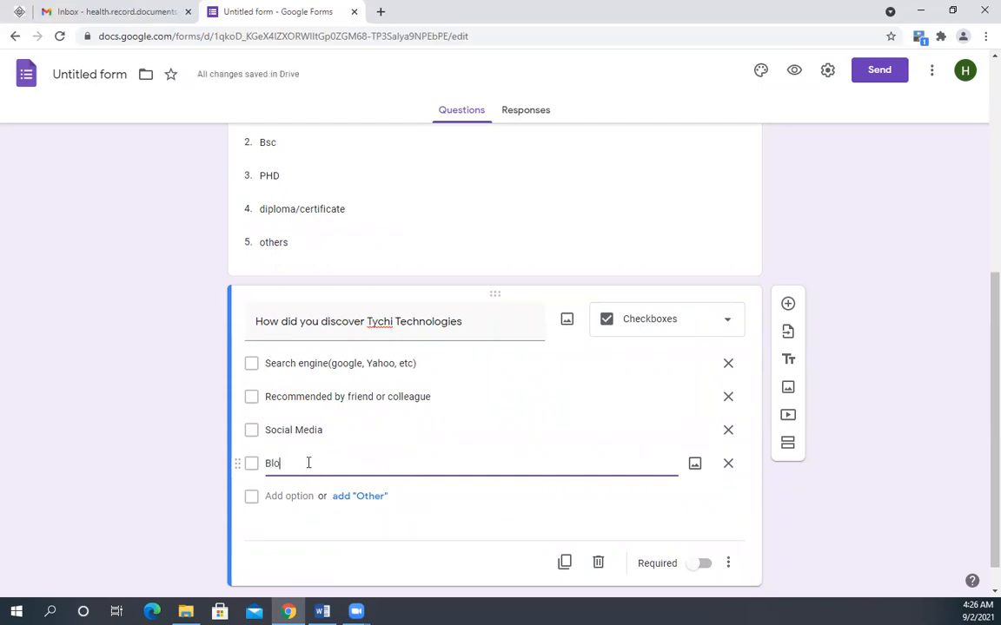
{"action": "type", "text": "g or Publ"}
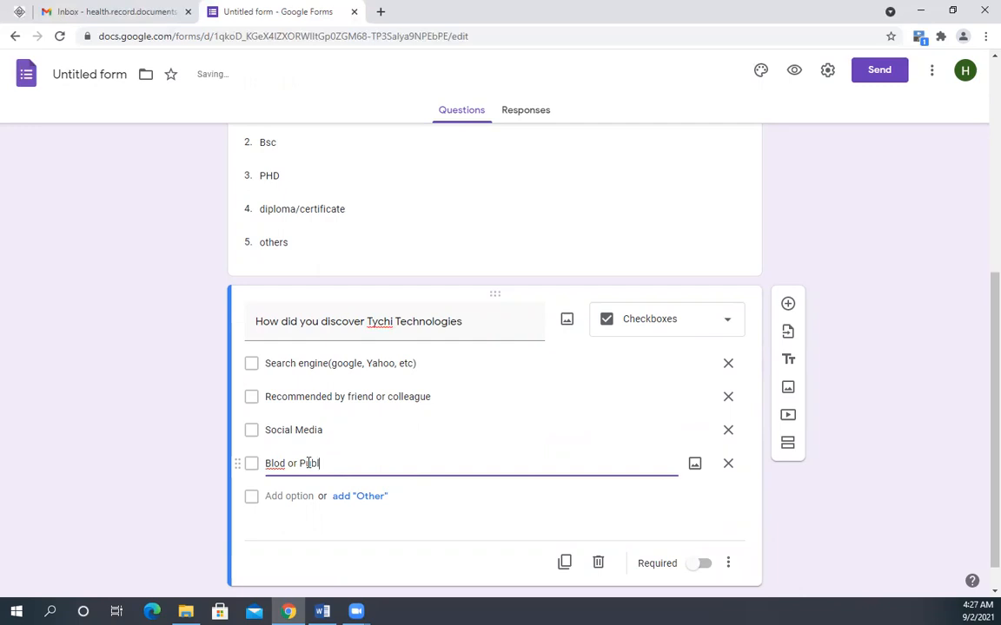
{"action": "type", "text": "ication"}
{"action": "left_click", "coordinate": [285, 463]}
{"action": "key", "text": "BackSpace"}
{"action": "type", "text": "g"}
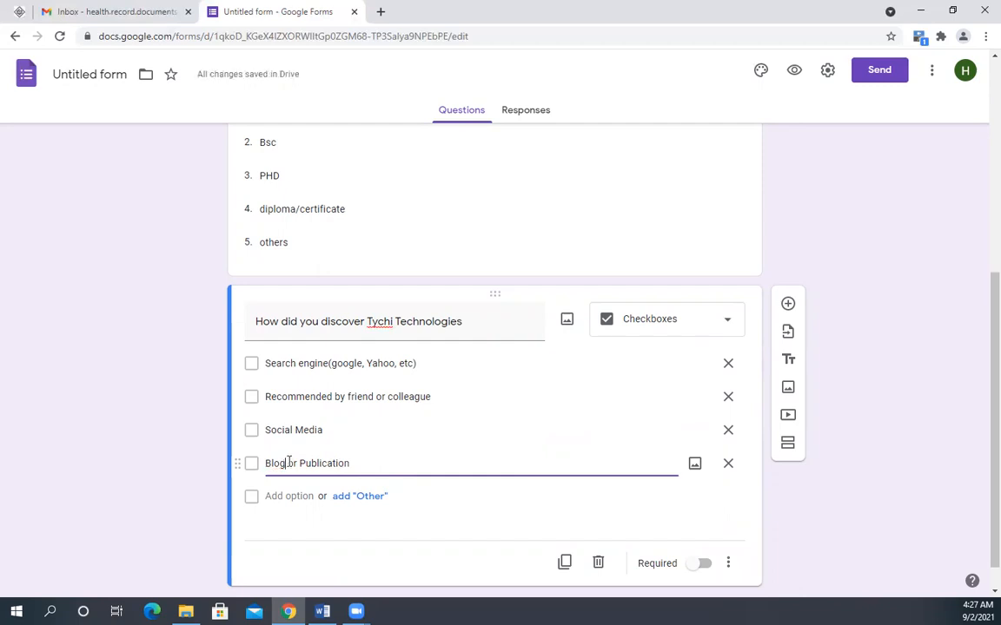
Add "Others" as the fifth checkbox option of the discovery question.
{"action": "left_click", "coordinate": [286, 496]}
{"action": "type", "text": "O"}
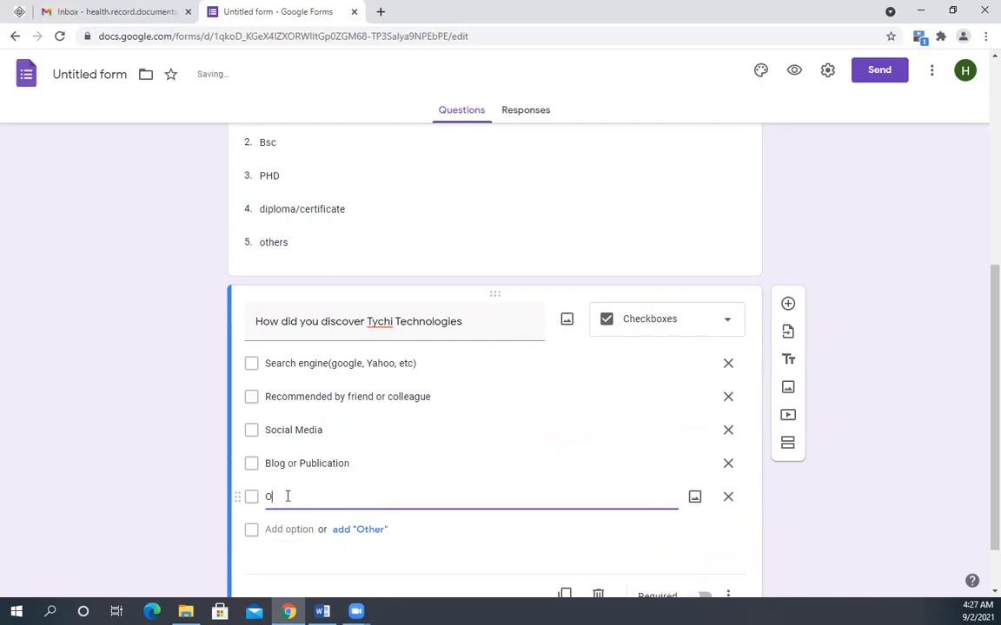
{"action": "type", "text": "thers"}
Preview the form and check its questions, including the Highest Qualification dropdown choices and the discovery checkboxes.
{"action": "scroll", "coordinate": [417, 417], "scroll_direction": "down", "scroll_amount": 1}
{"action": "scroll", "coordinate": [393, 365], "scroll_direction": "up", "scroll_amount": 4}
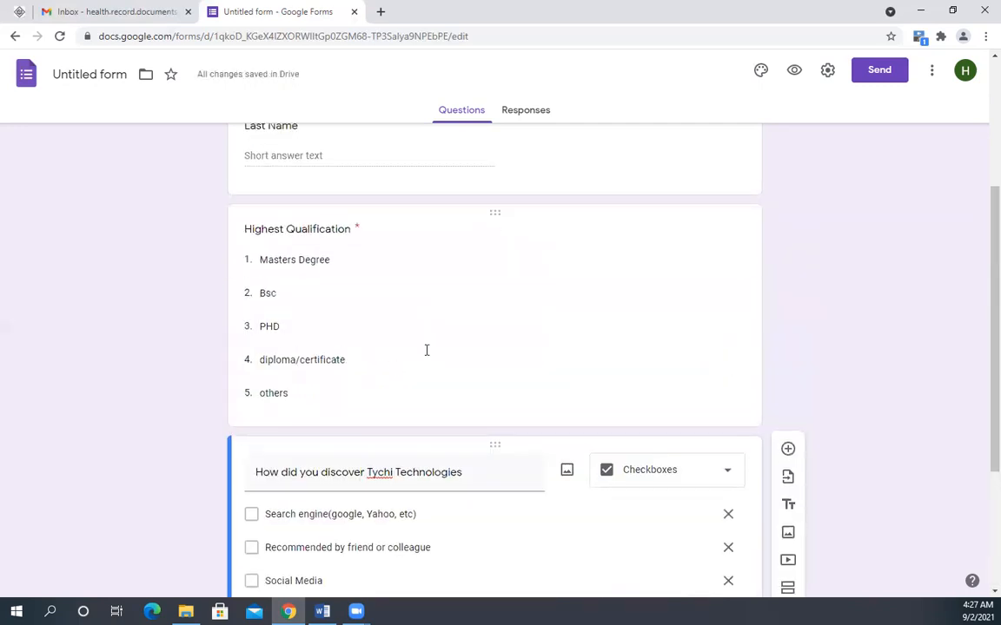
{"action": "scroll", "coordinate": [426, 349], "scroll_direction": "up", "scroll_amount": 1}
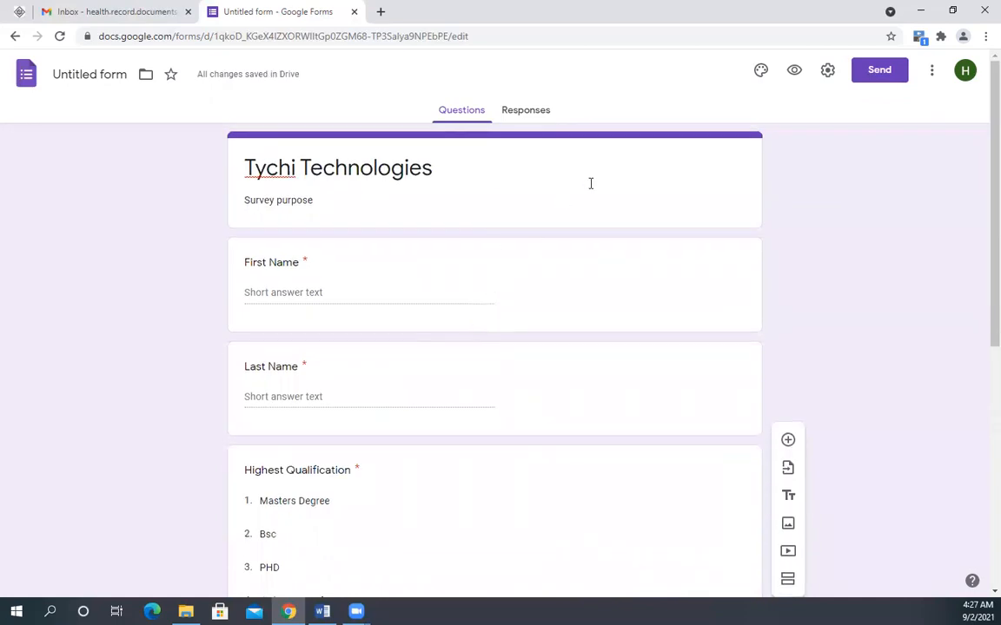
{"action": "left_click", "coordinate": [795, 73]}
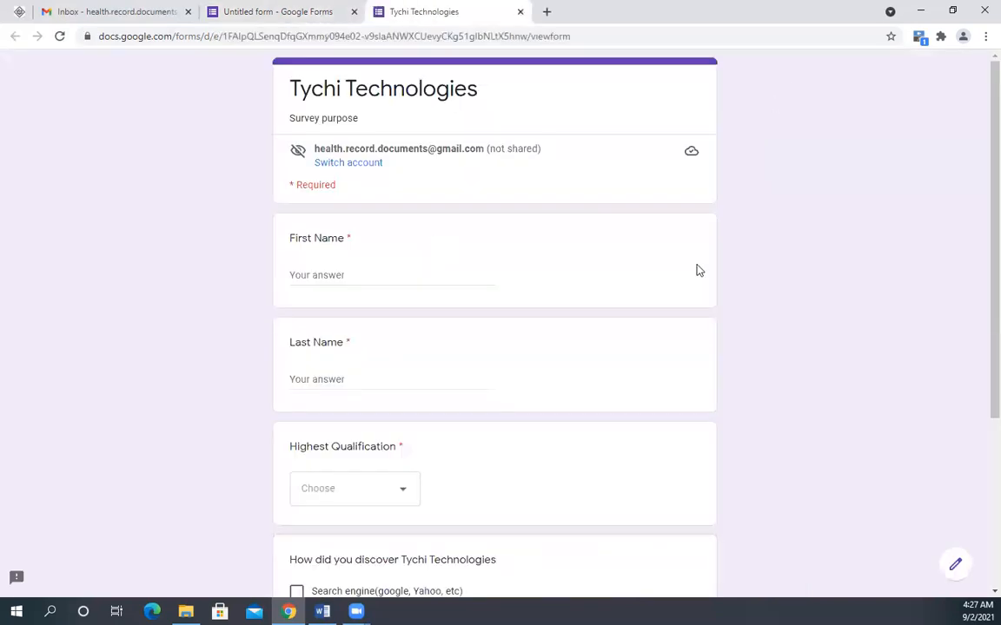
{"action": "scroll", "coordinate": [426, 347], "scroll_direction": "down", "scroll_amount": 3}
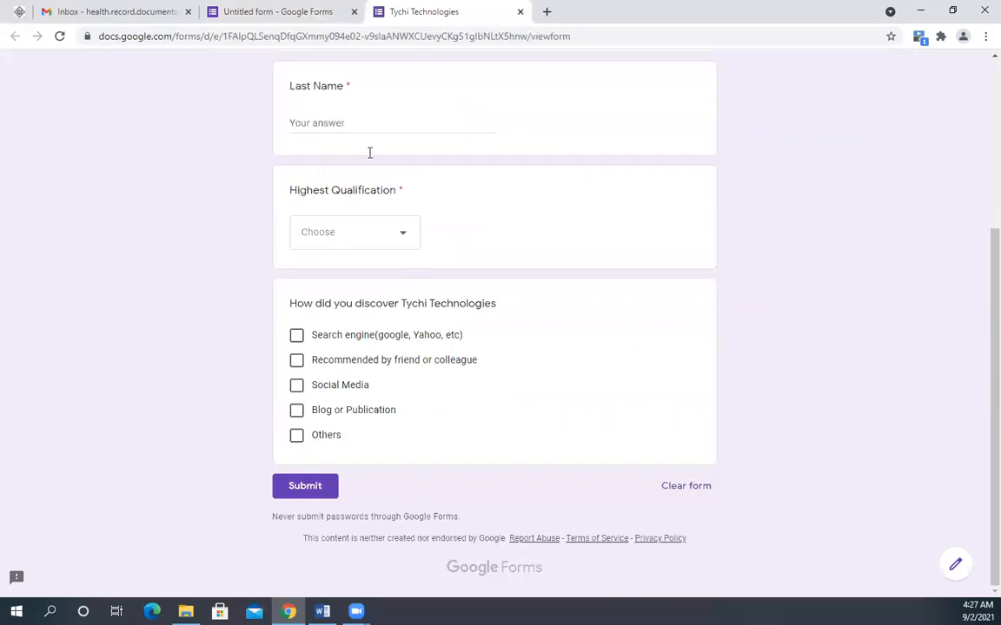
{"action": "scroll", "coordinate": [356, 217], "scroll_direction": "up", "scroll_amount": 3}
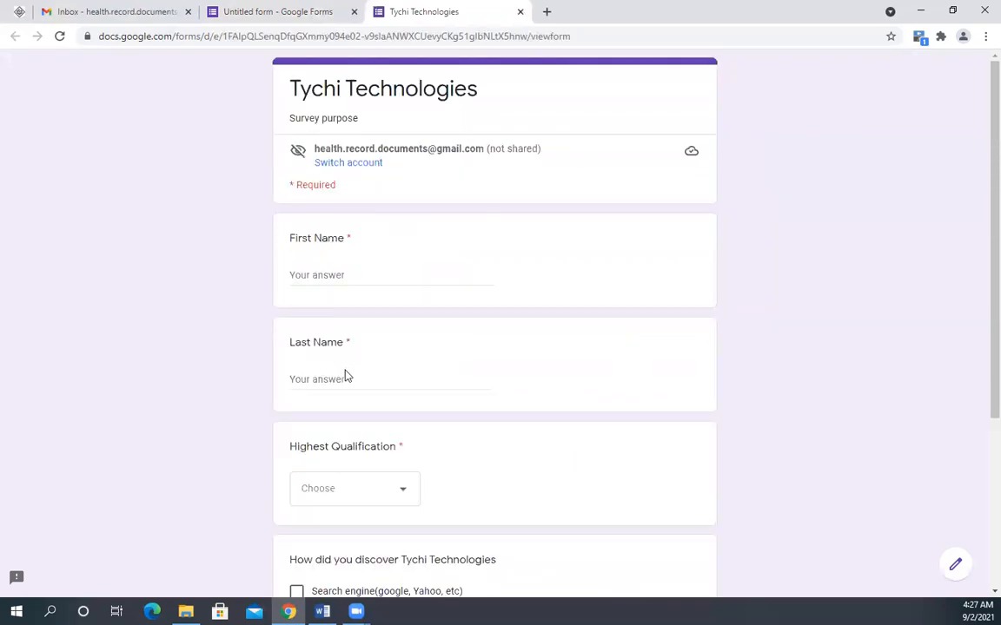
{"action": "left_click", "coordinate": [403, 492]}
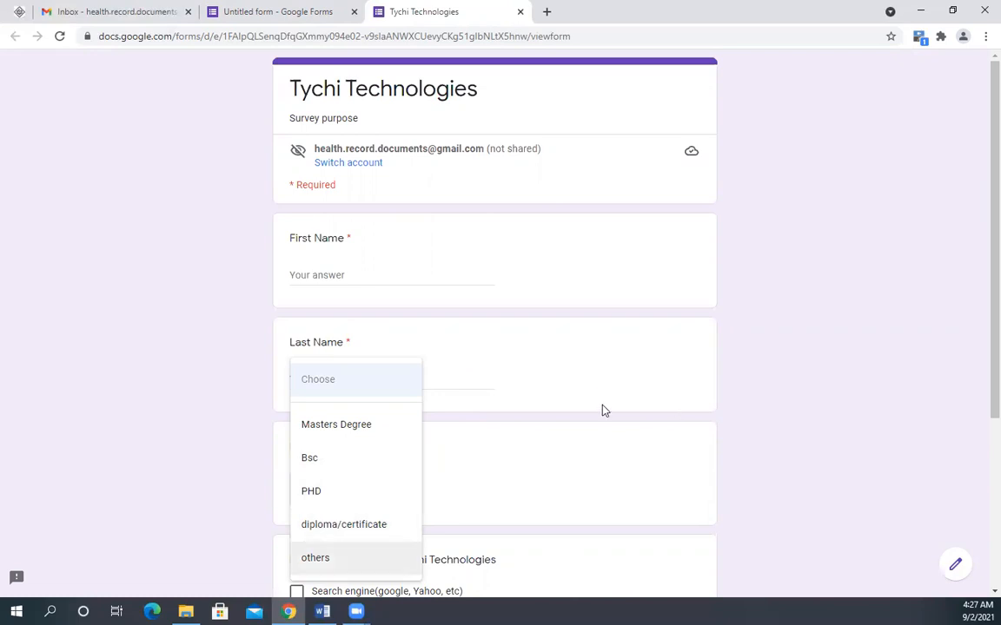
{"action": "scroll", "coordinate": [604, 410], "scroll_direction": "down", "scroll_amount": 3}
{"action": "left_click", "coordinate": [750, 353]}
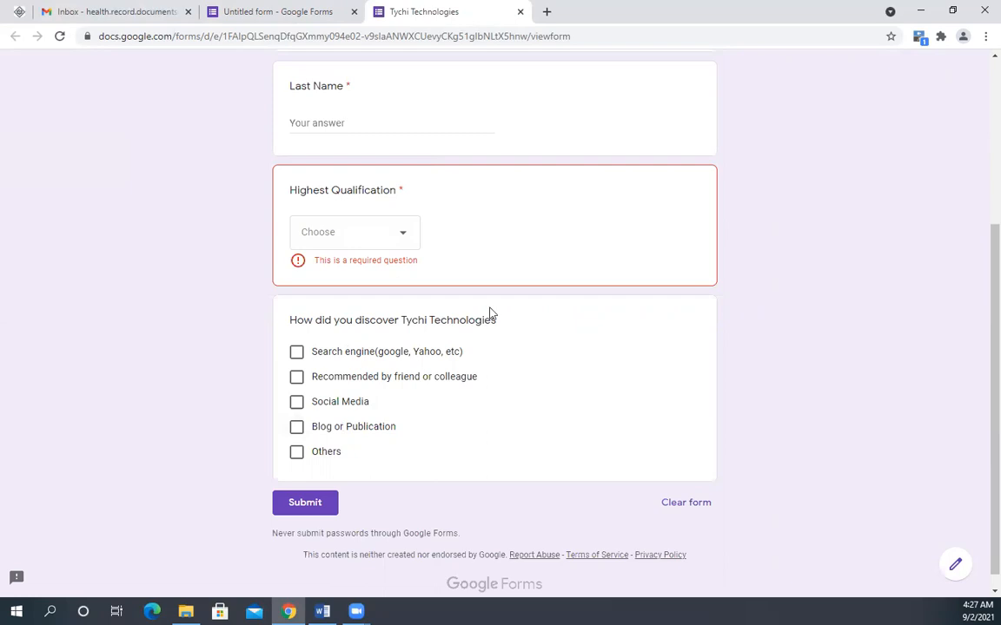
{"action": "scroll", "coordinate": [401, 148], "scroll_direction": "up", "scroll_amount": 5}
Close the form preview and return to the form editor in a maximized browser window.
{"action": "left_click", "coordinate": [261, 12]}
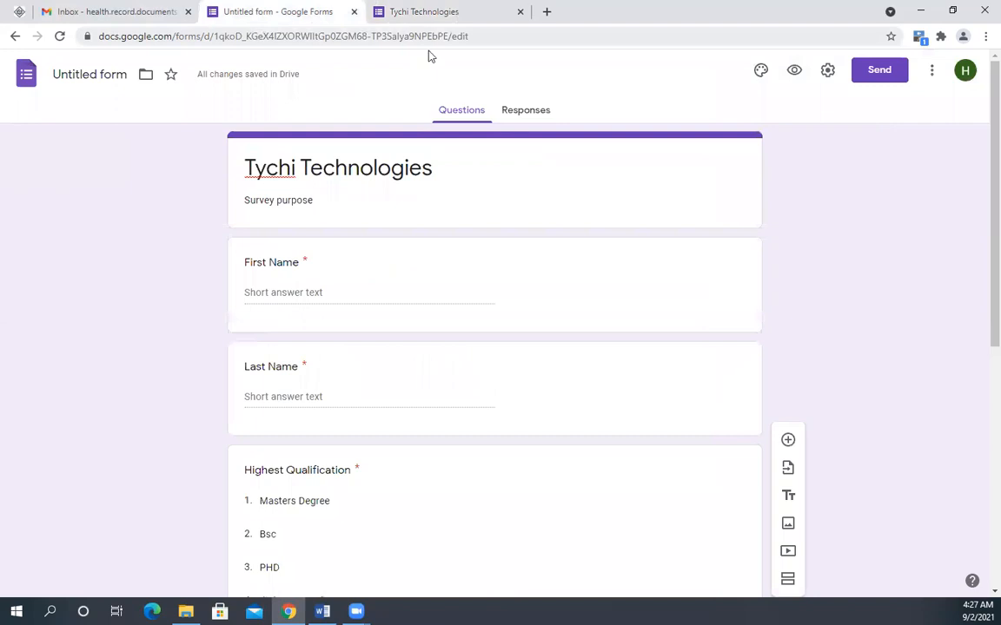
{"action": "left_click", "coordinate": [389, 13]}
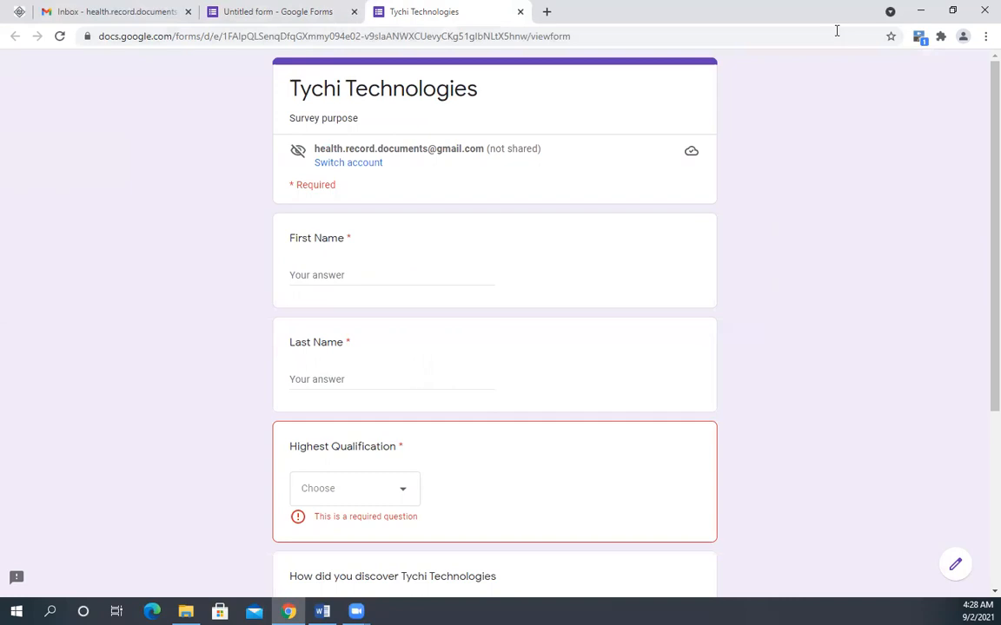
{"action": "double_click", "coordinate": [686, 19]}
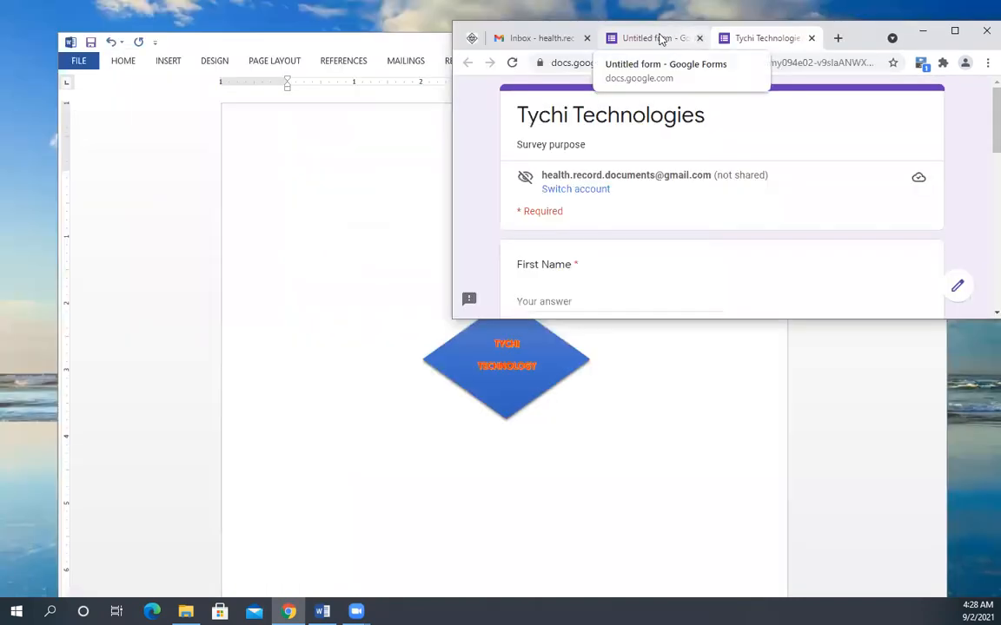
{"action": "left_click", "coordinate": [812, 39]}
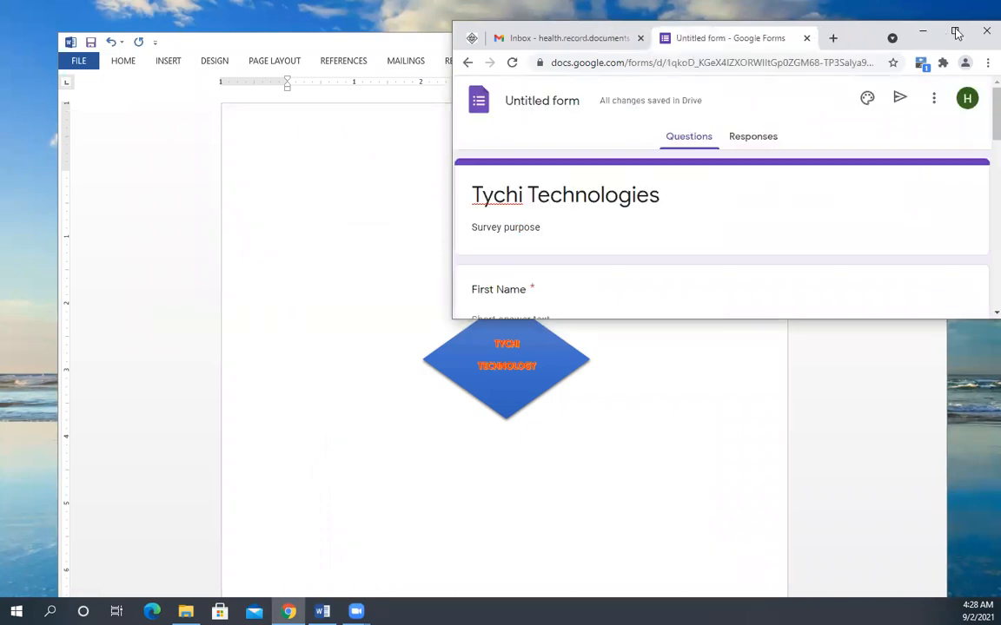
{"action": "left_click", "coordinate": [955, 32]}
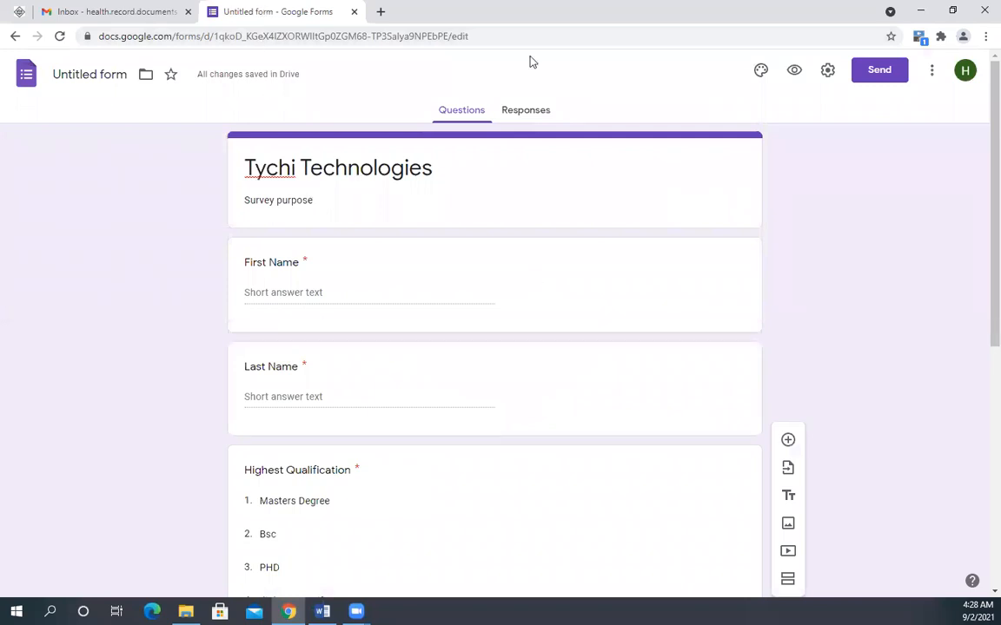
Set the form's theme color to blue with the darkest blue background shade.
{"action": "left_click", "coordinate": [762, 73]}
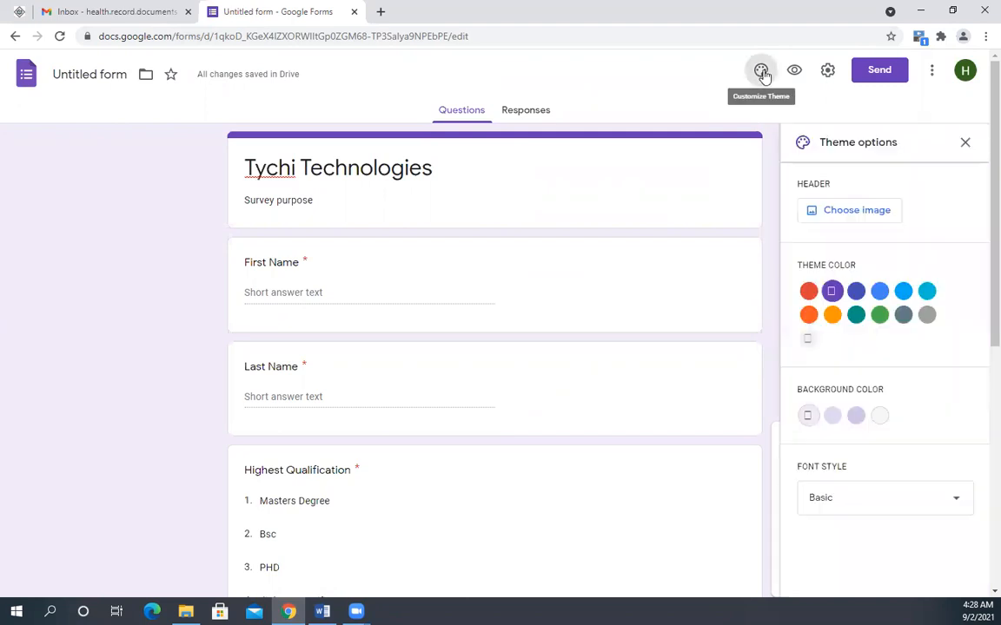
{"action": "left_click", "coordinate": [875, 293]}
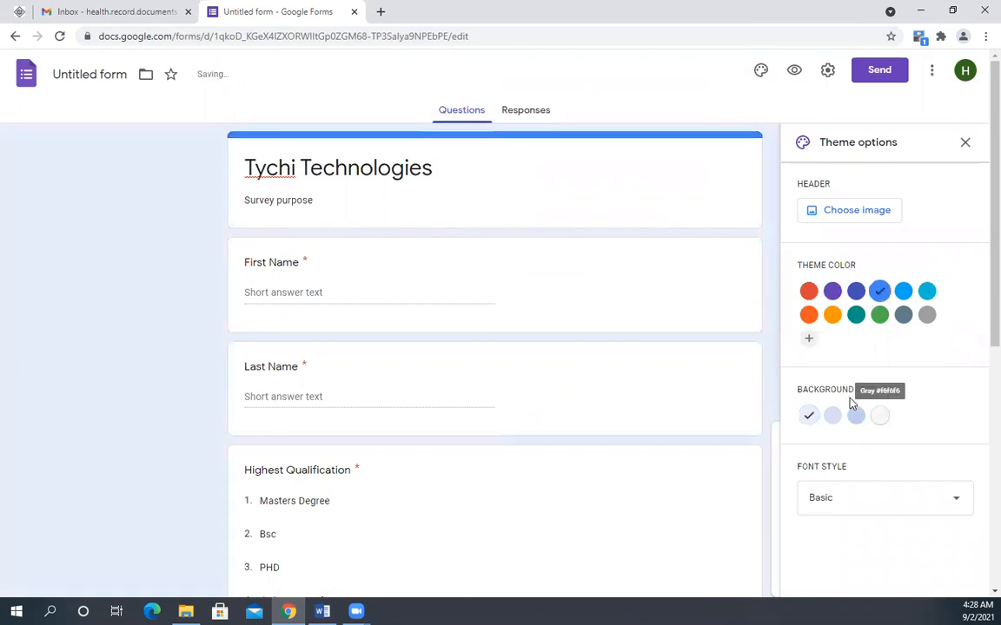
{"action": "left_click", "coordinate": [880, 318]}
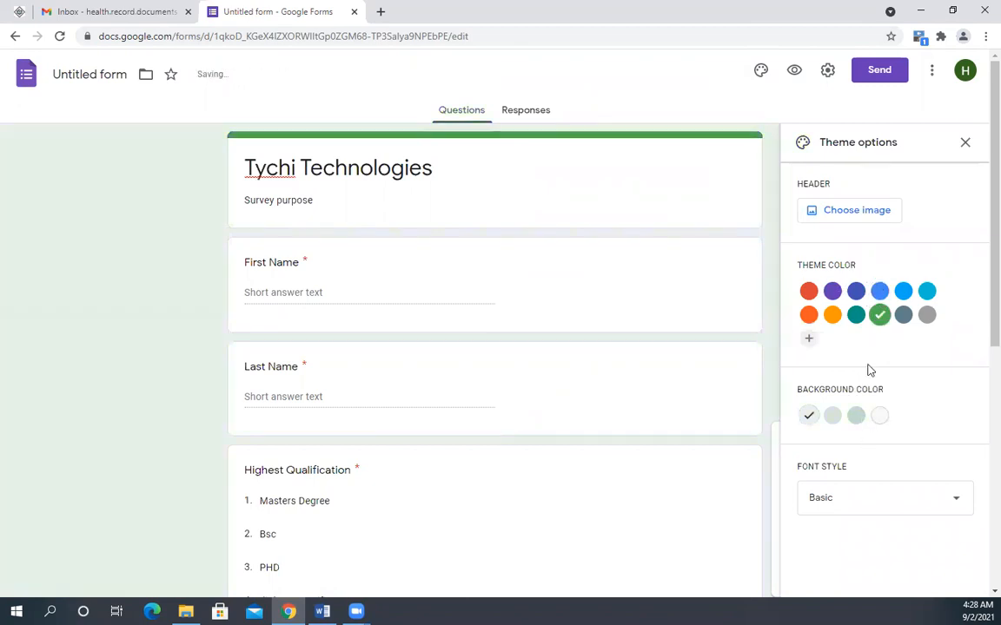
{"action": "left_click", "coordinate": [857, 418]}
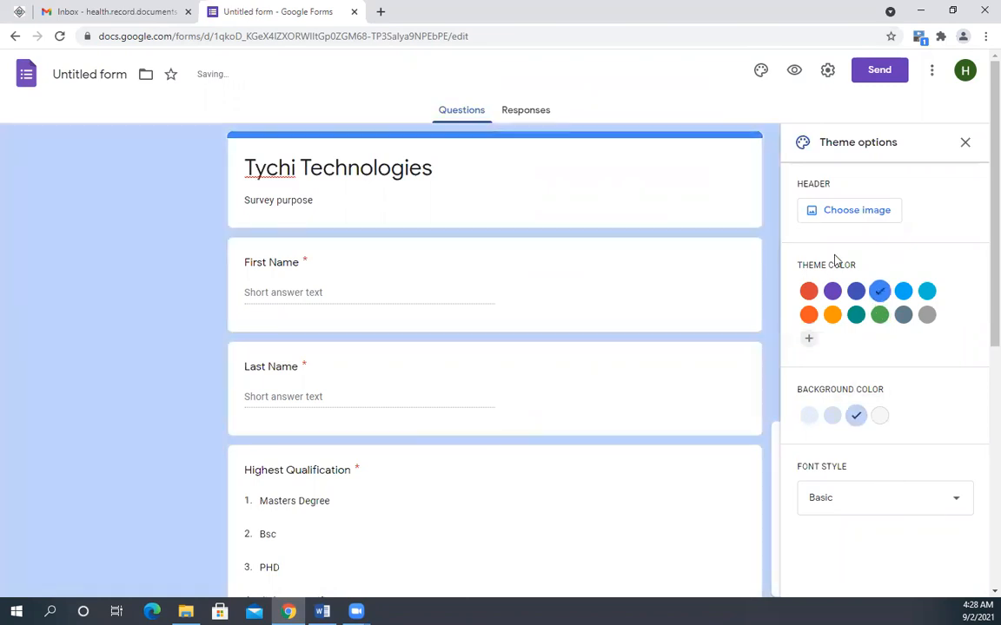
Change the form's font style to Formal.
{"action": "left_click", "coordinate": [958, 501]}
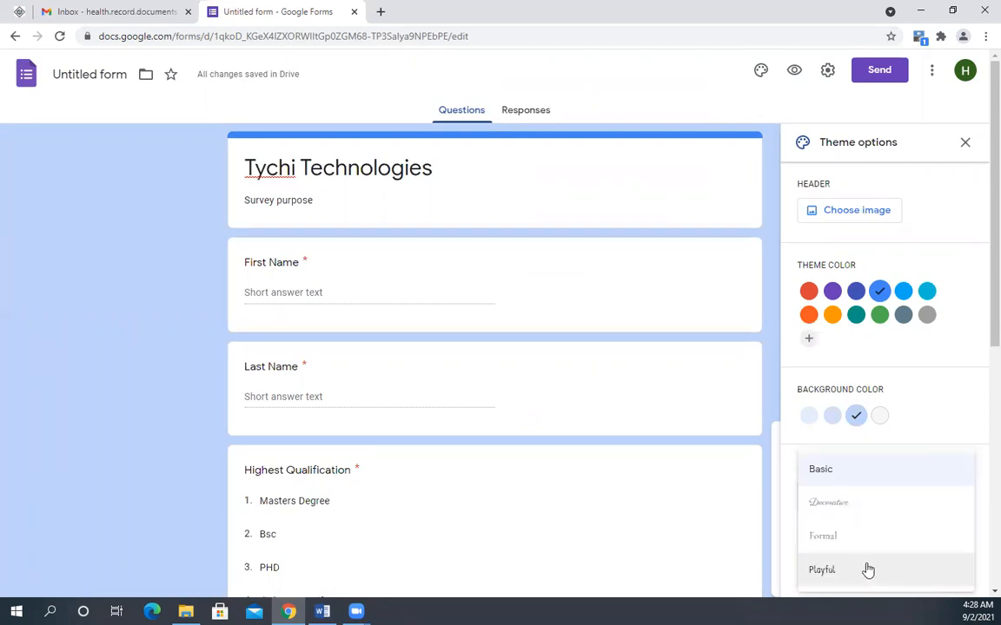
{"action": "scroll", "coordinate": [872, 512], "scroll_direction": "down", "scroll_amount": 1}
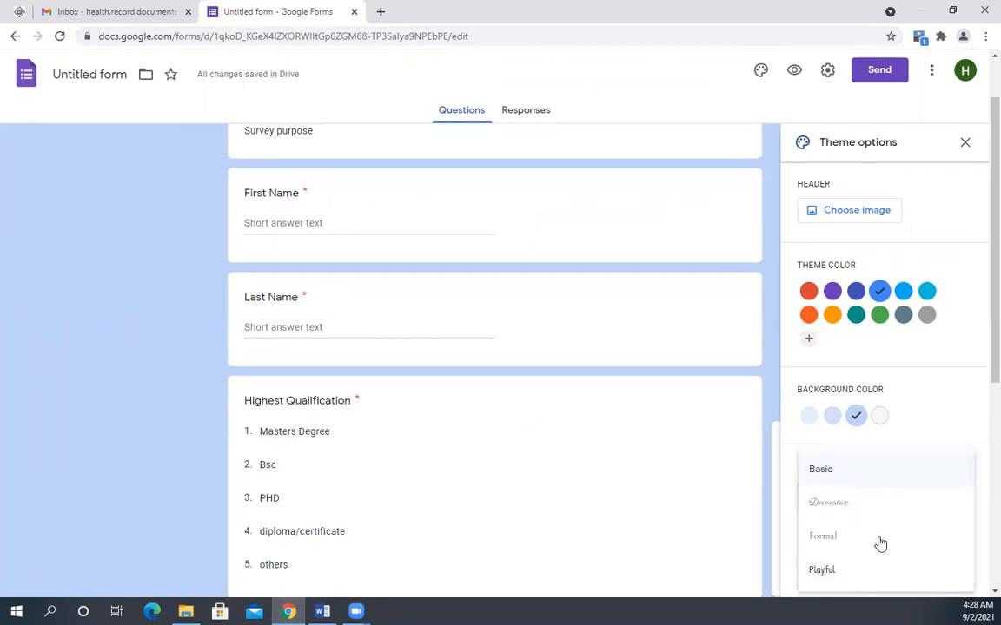
{"action": "scroll", "coordinate": [873, 543], "scroll_direction": "down", "scroll_amount": 1}
{"action": "left_click", "coordinate": [894, 536]}
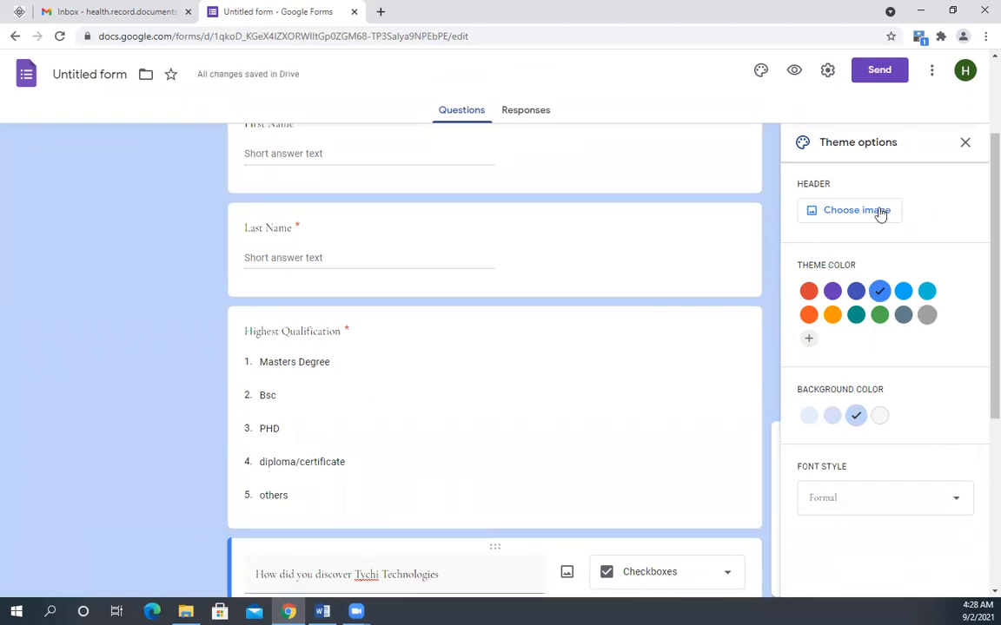
Insert the soccer goal net picture from the Work and School themes as the form's header image.
{"action": "scroll", "coordinate": [872, 217], "scroll_direction": "up", "scroll_amount": 2}
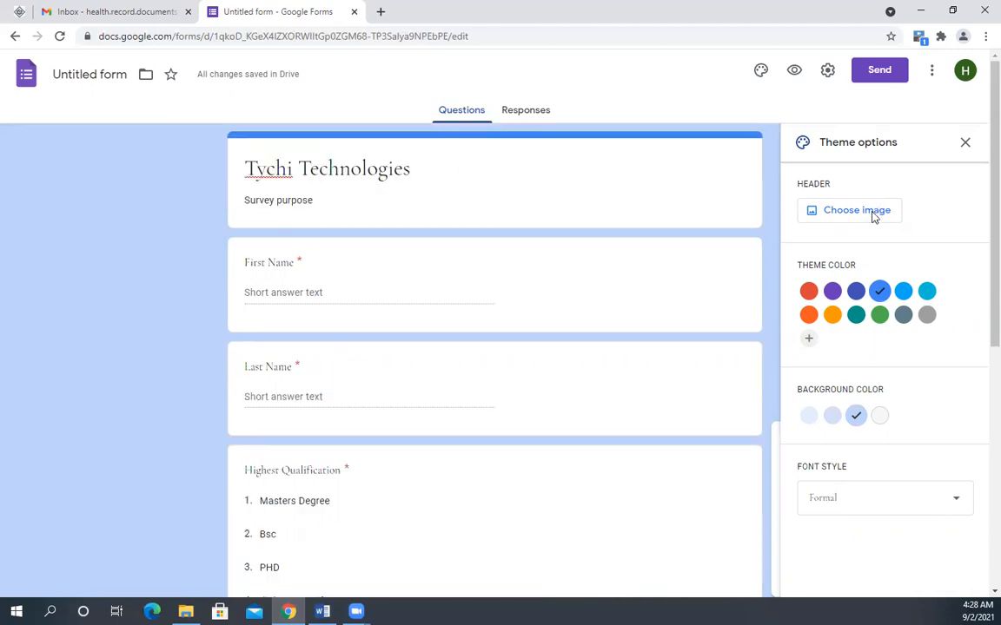
{"action": "left_click", "coordinate": [873, 214]}
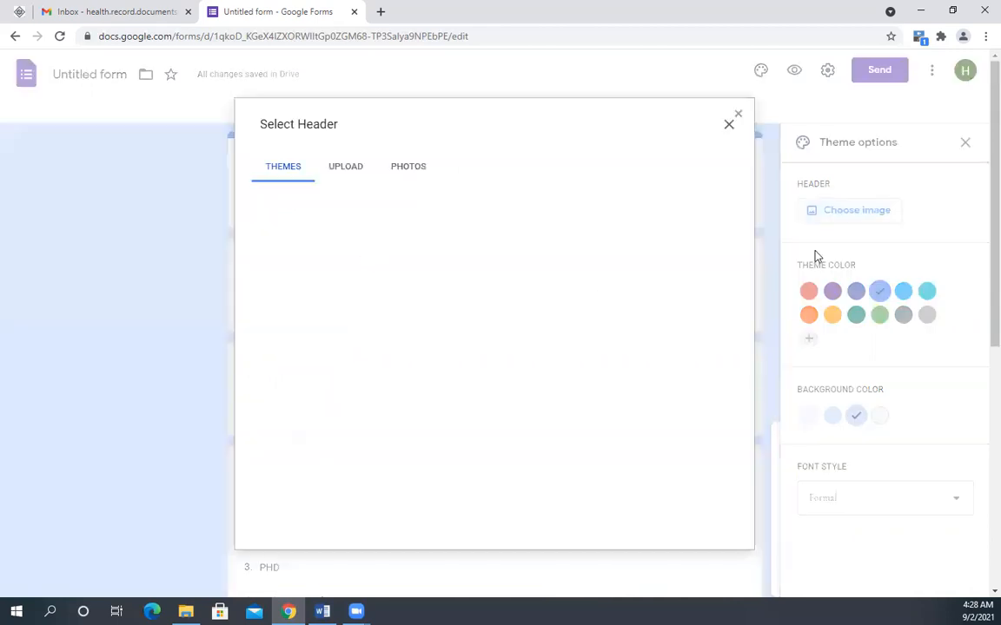
{"action": "left_click", "coordinate": [731, 126]}
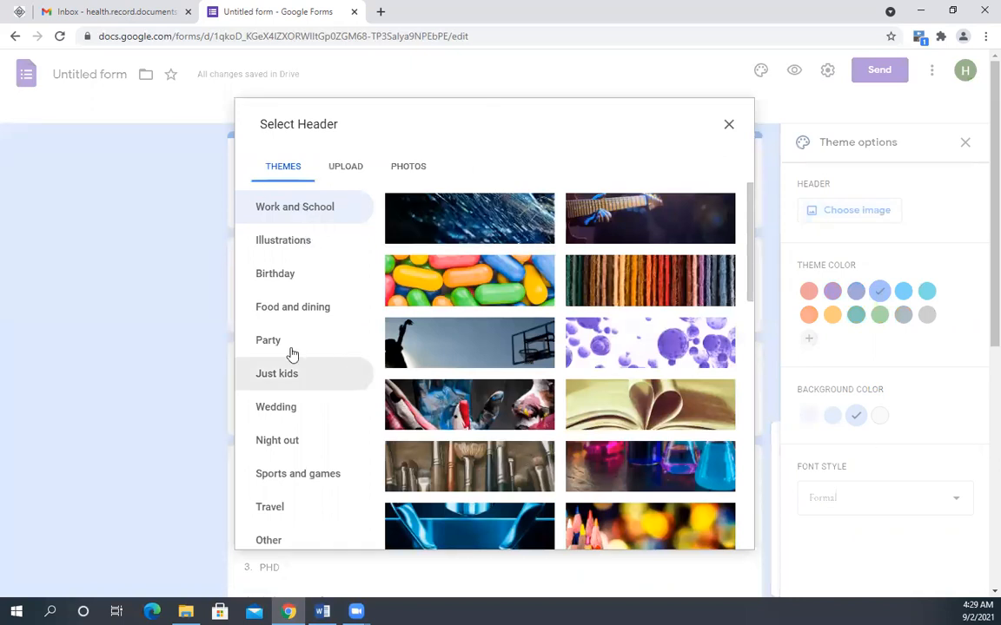
{"action": "scroll", "coordinate": [321, 208], "scroll_direction": "down", "scroll_amount": 4}
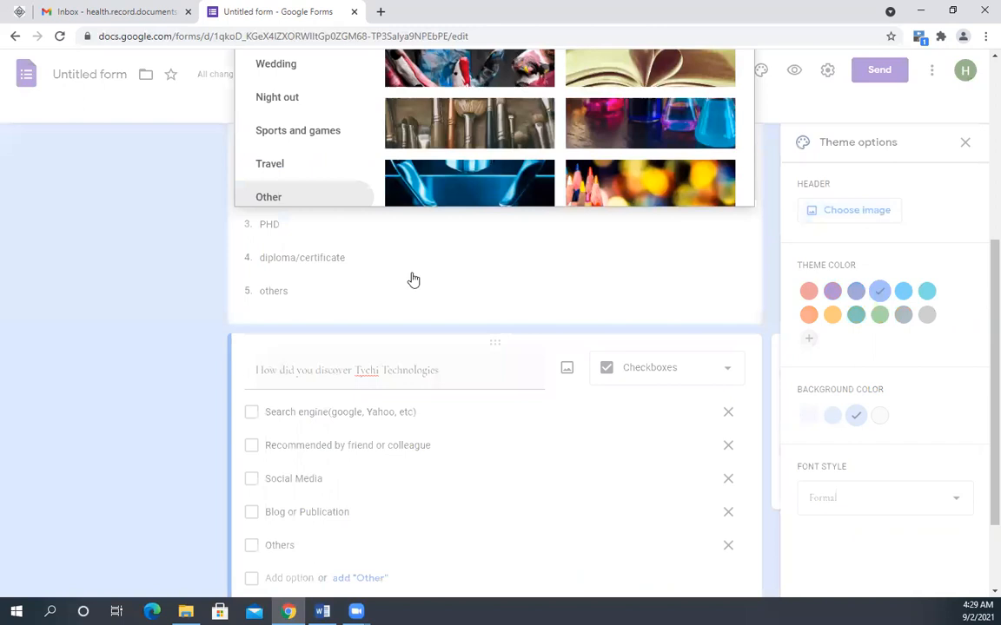
{"action": "scroll", "coordinate": [411, 279], "scroll_direction": "up", "scroll_amount": 2}
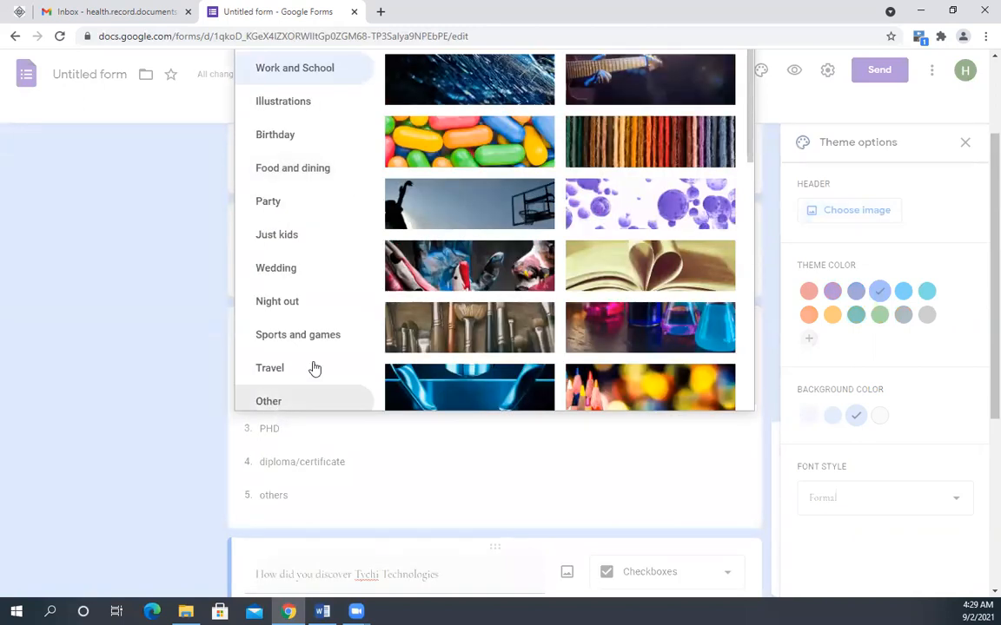
{"action": "scroll", "coordinate": [400, 191], "scroll_direction": "up", "scroll_amount": 1}
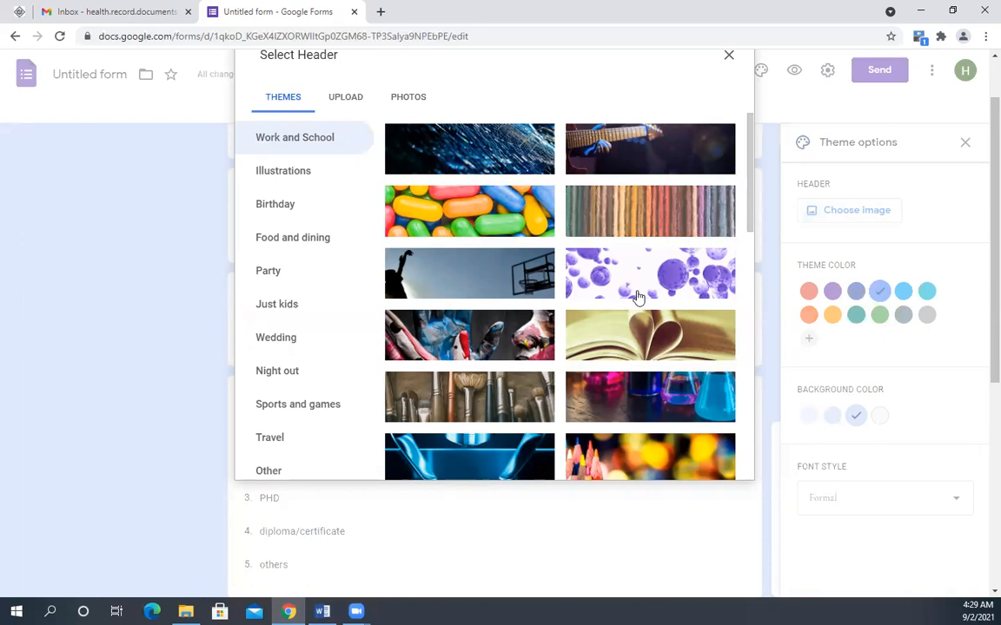
{"action": "scroll", "coordinate": [636, 297], "scroll_direction": "down", "scroll_amount": 1}
{"action": "scroll", "coordinate": [632, 242], "scroll_direction": "down", "scroll_amount": 3}
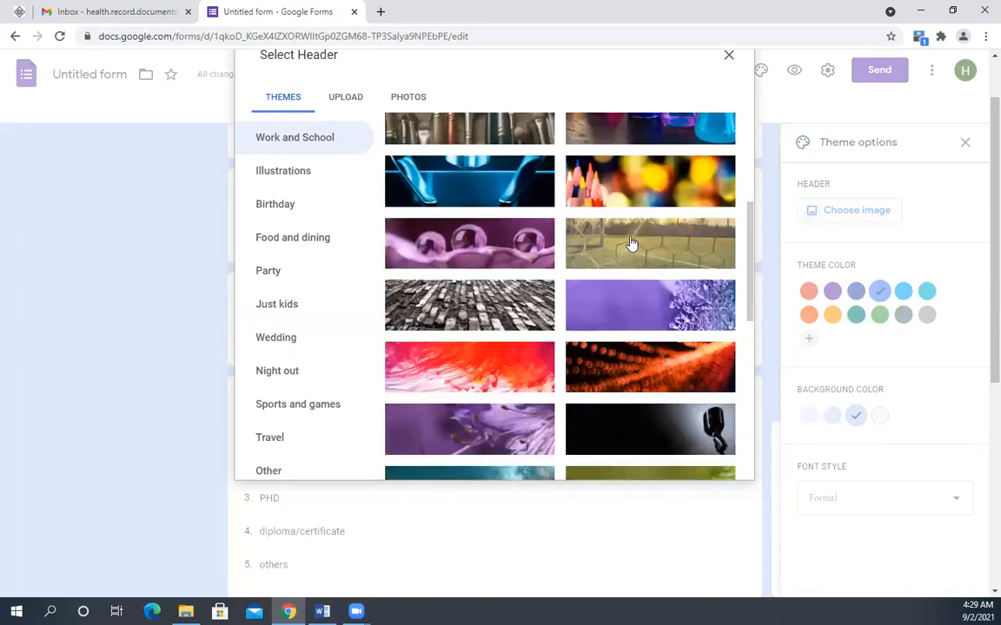
{"action": "left_click", "coordinate": [631, 245]}
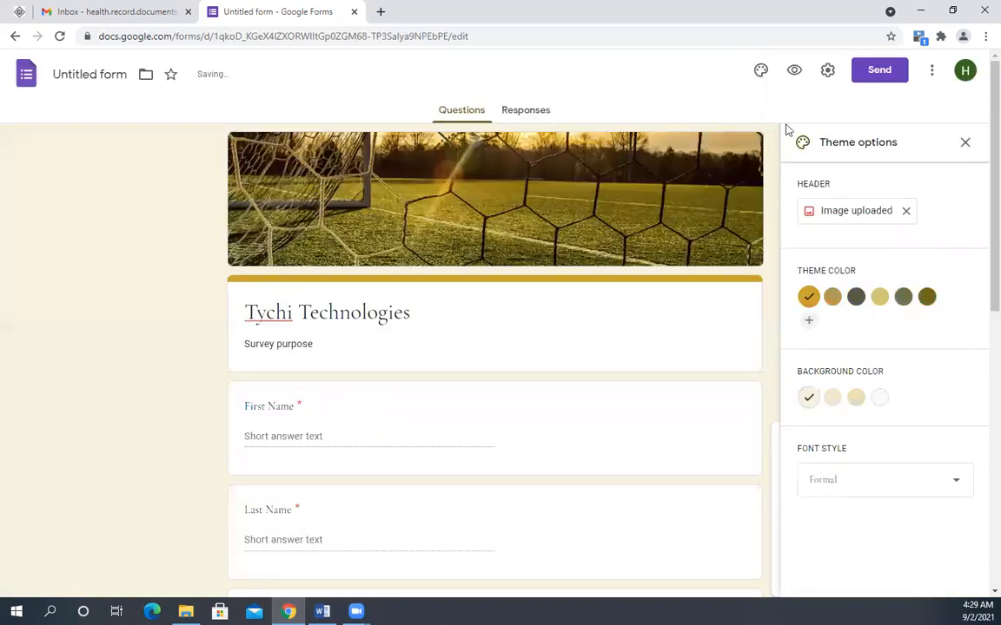
Preview the restyled form from the header image down to the discovery question.
{"action": "left_click", "coordinate": [795, 71]}
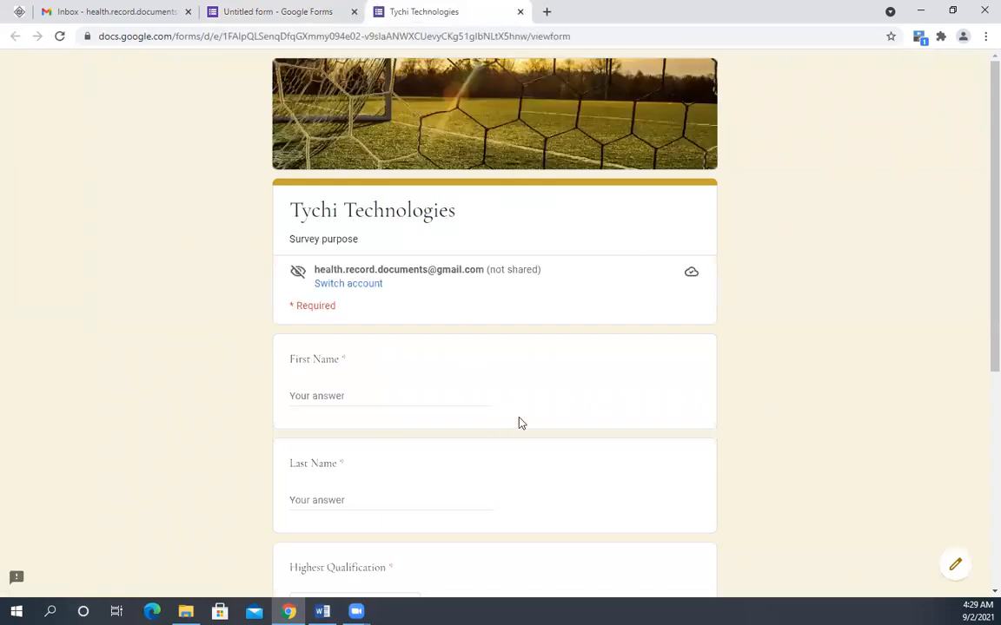
{"action": "scroll", "coordinate": [512, 422], "scroll_direction": "down", "scroll_amount": 3}
{"action": "scroll", "coordinate": [469, 382], "scroll_direction": "down", "scroll_amount": 3}
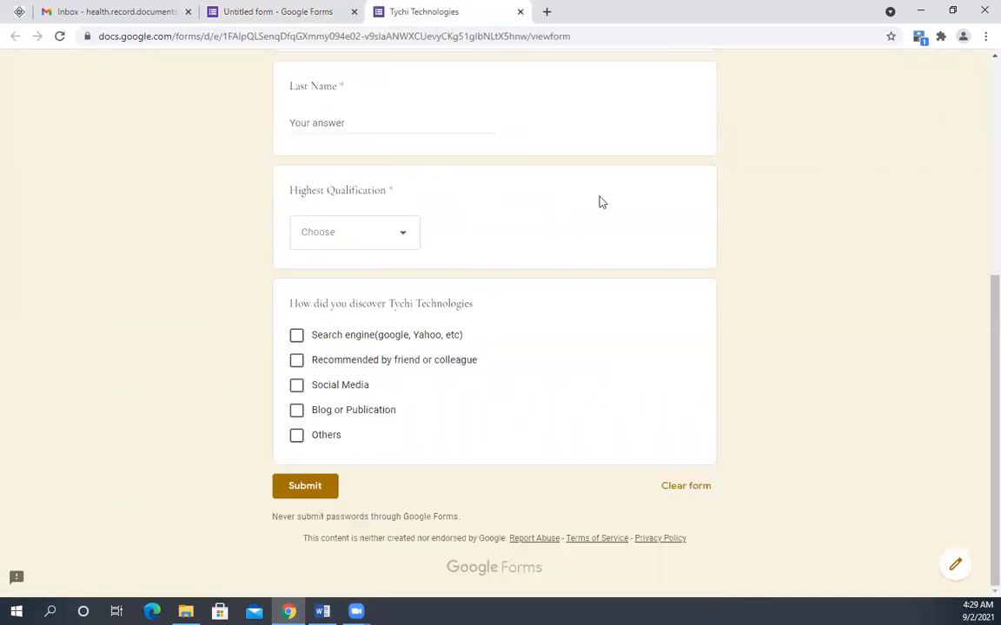
Switch from the live preview to the form editor and open the collected responses.
{"action": "scroll", "coordinate": [600, 202], "scroll_direction": "up", "scroll_amount": 6}
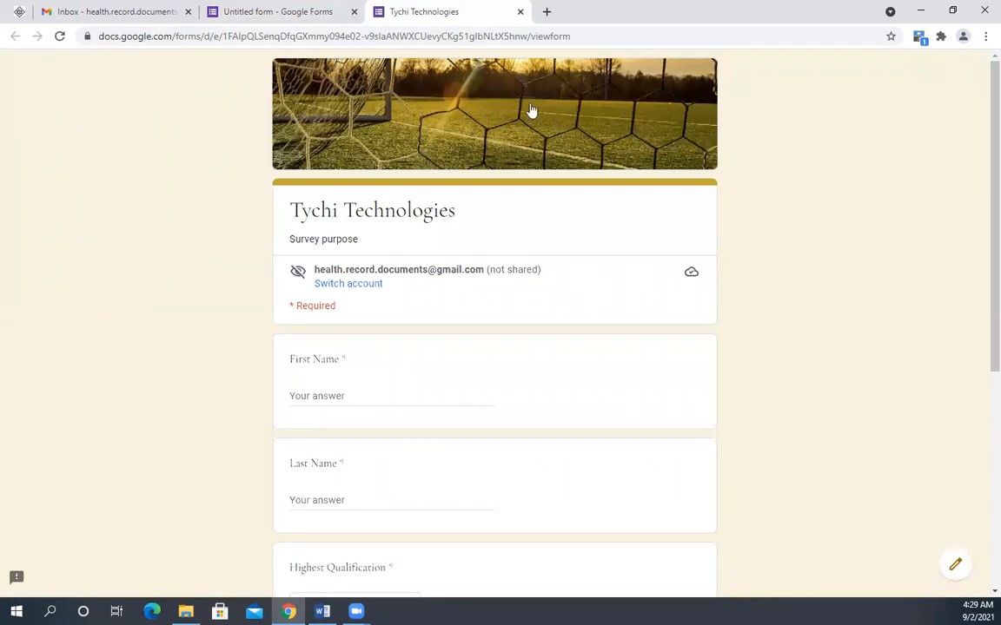
{"action": "key", "text": "ctrl+Page_Up"}
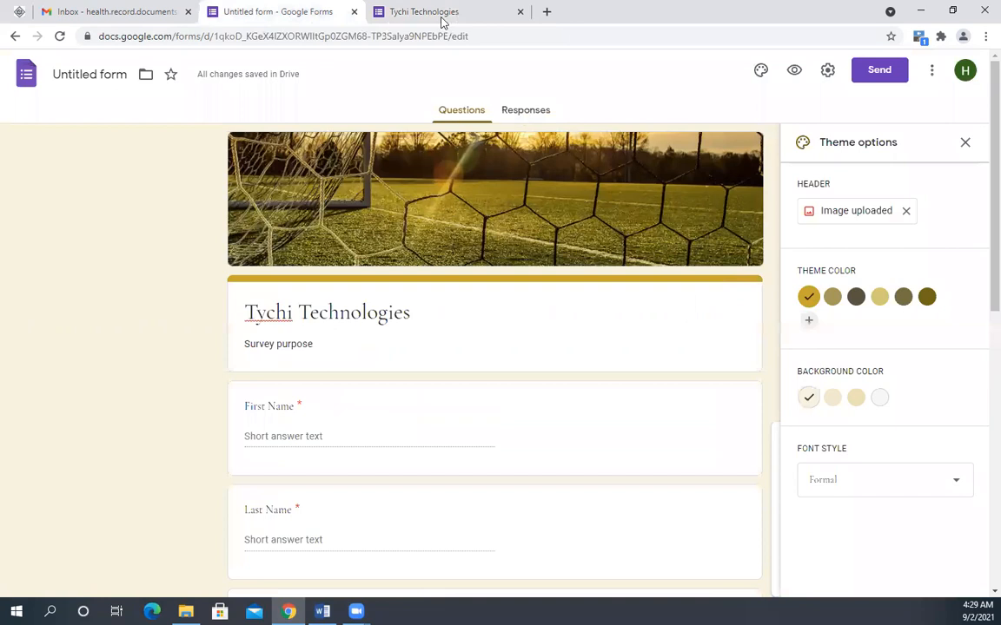
{"action": "left_click", "coordinate": [530, 112]}
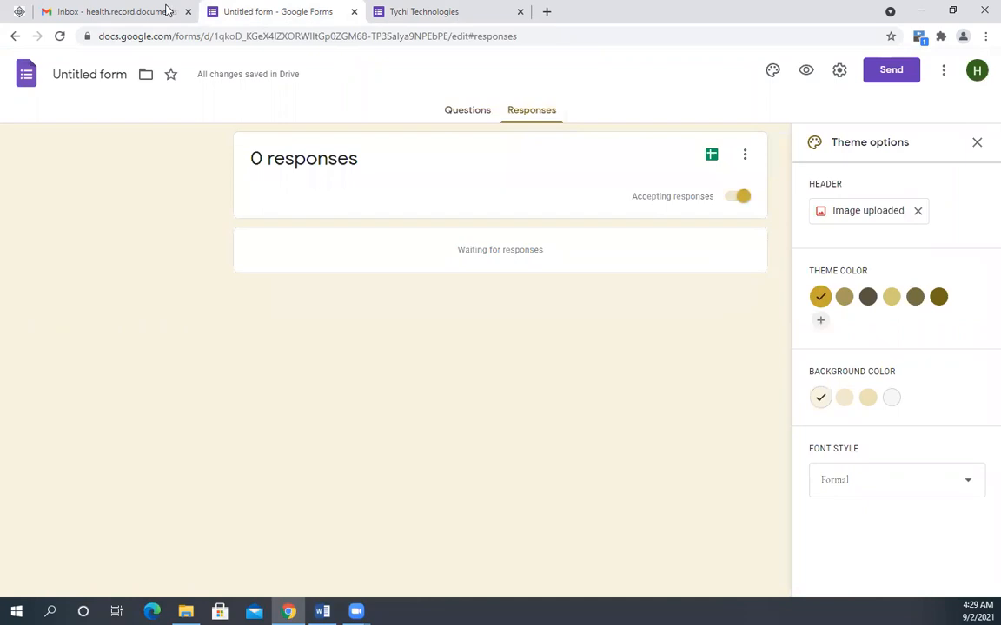
In the live form, enter "Tychi" as the First Name and "Technologies" as the Last Name.
{"action": "left_click", "coordinate": [375, 11]}
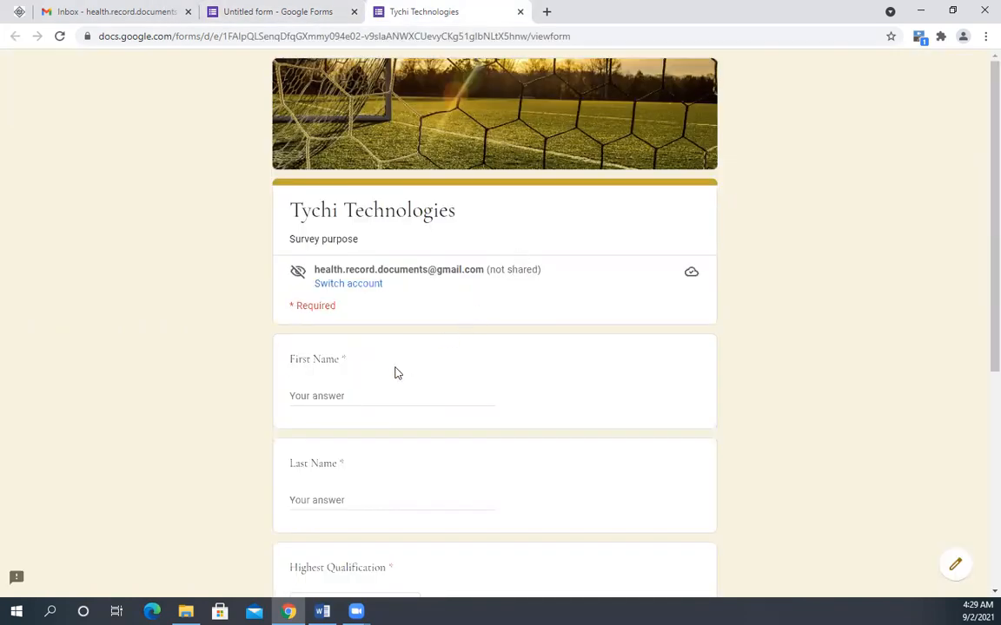
{"action": "left_click", "coordinate": [360, 396]}
{"action": "type", "text": "Tychi"}
{"action": "left_click", "coordinate": [373, 501]}
{"action": "type", "text": "Technolog"}
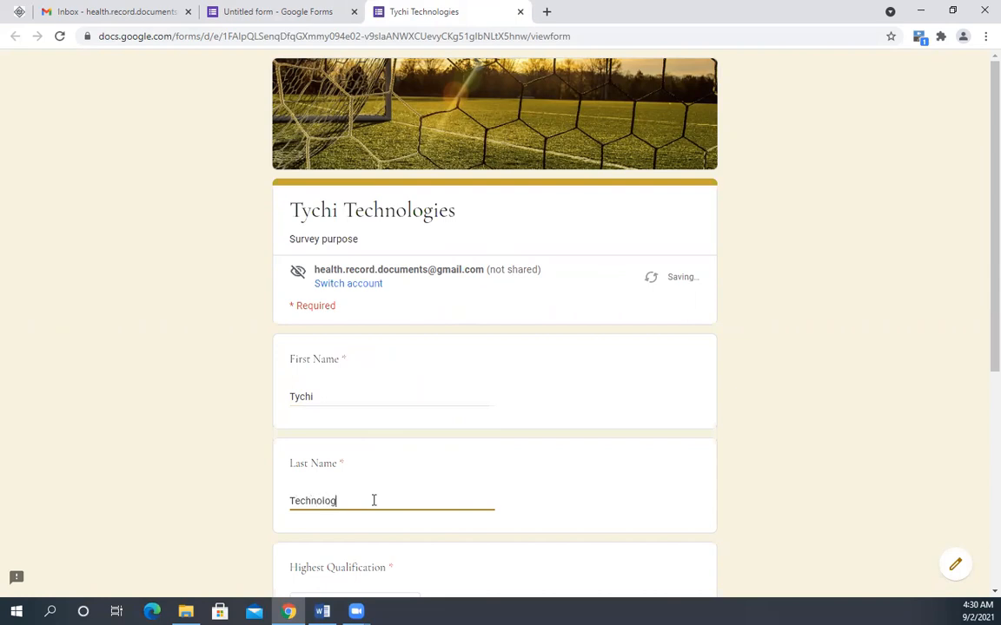
Choose PHD as the answer to the Highest Qualification question.
{"action": "scroll", "coordinate": [384, 486], "scroll_direction": "down", "scroll_amount": 2}
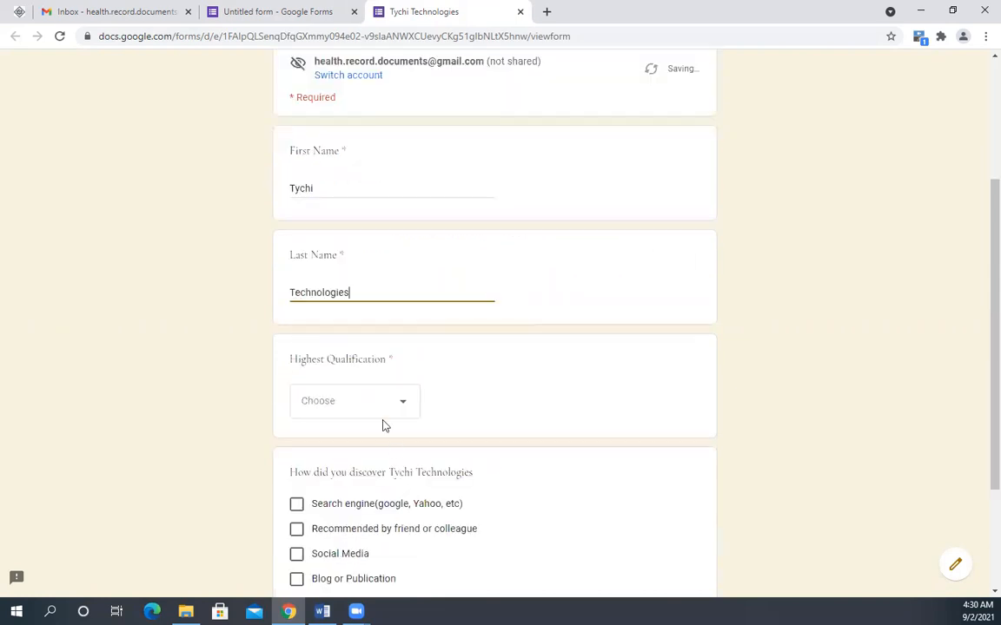
{"action": "left_click", "coordinate": [399, 406]}
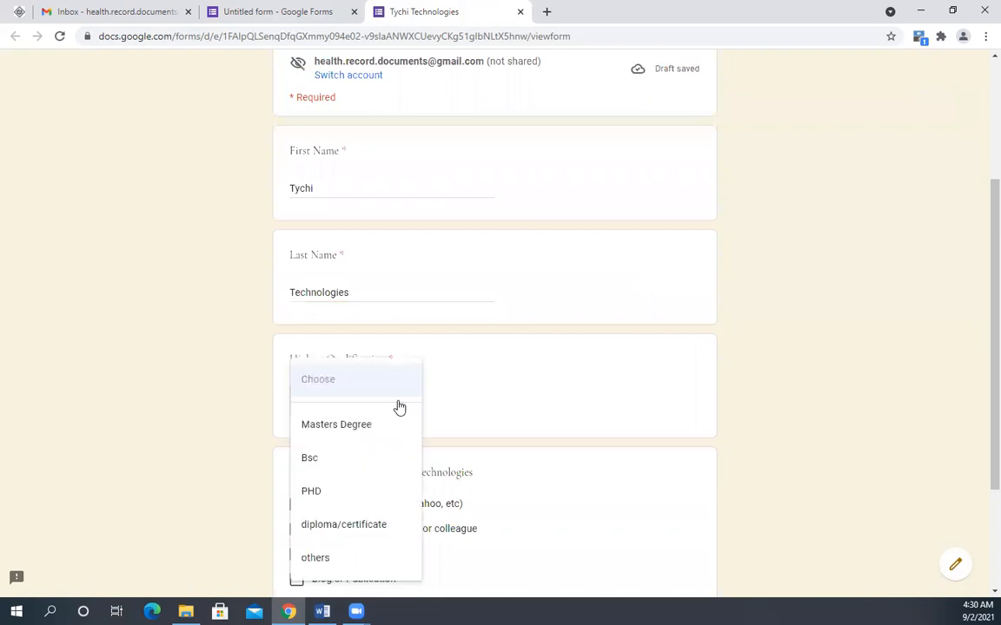
{"action": "left_click", "coordinate": [333, 497]}
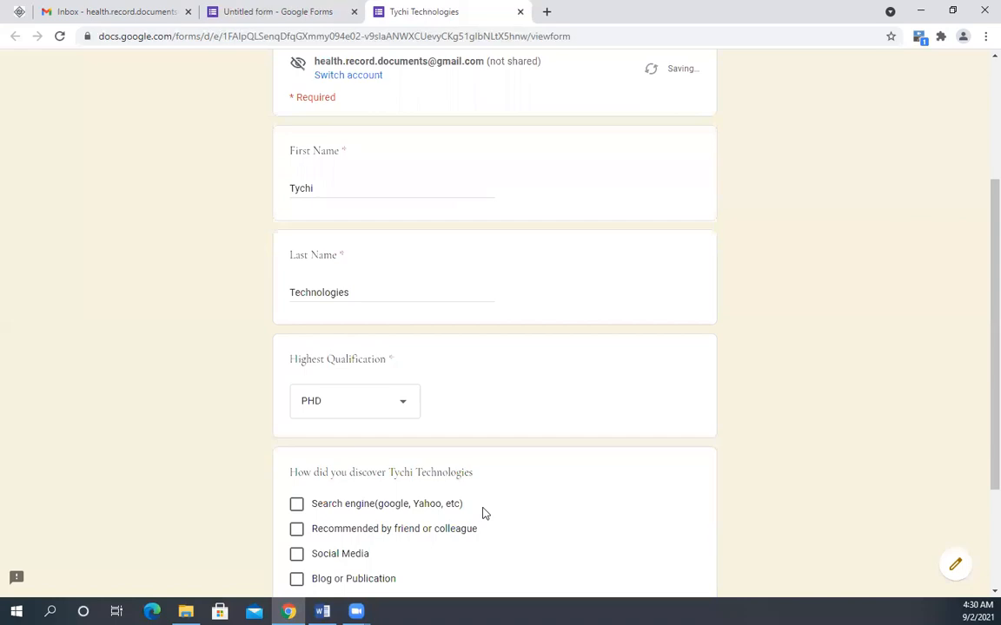
Answer the Tychi Technologies discovery question with Social Media and submit the response.
{"action": "scroll", "coordinate": [469, 486], "scroll_direction": "down", "scroll_amount": 2}
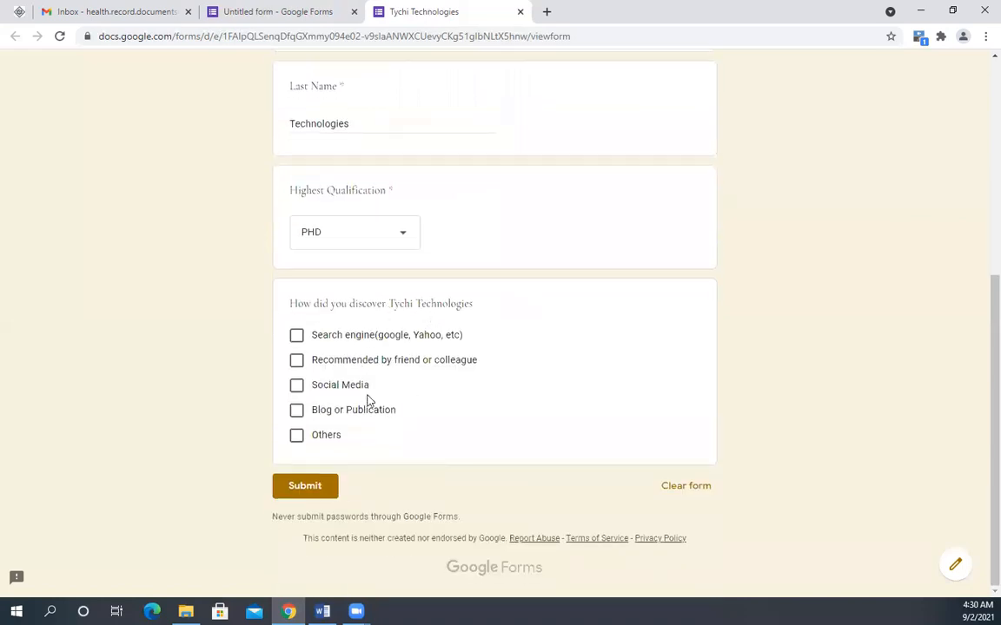
{"action": "left_click", "coordinate": [297, 386]}
{"action": "left_click", "coordinate": [313, 487]}
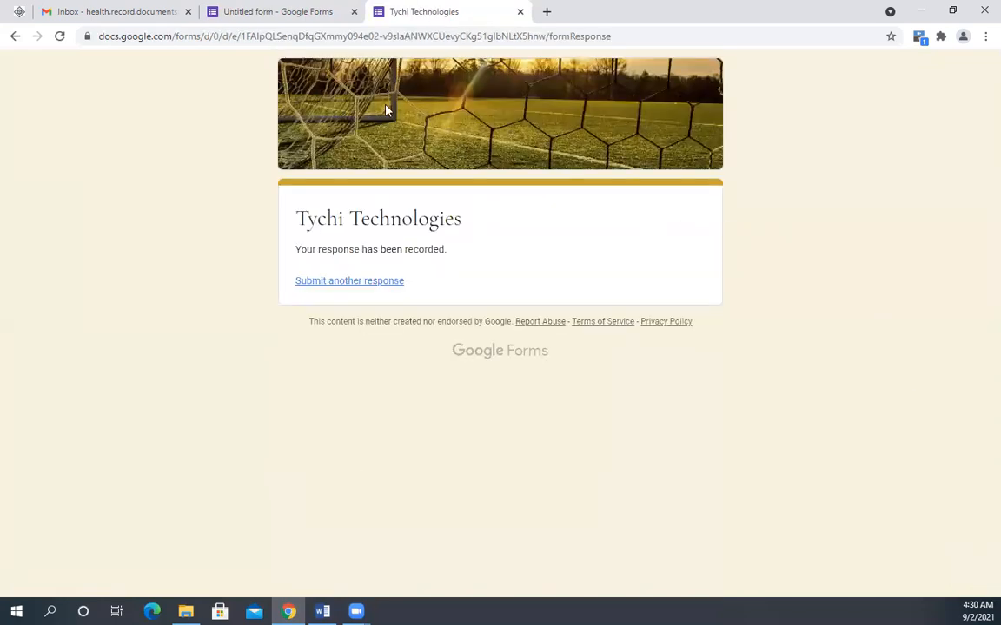
Review the response summary in the form editor from the name answers through the qualification and discovery charts, and return to the questions.
{"action": "left_click", "coordinate": [304, 10]}
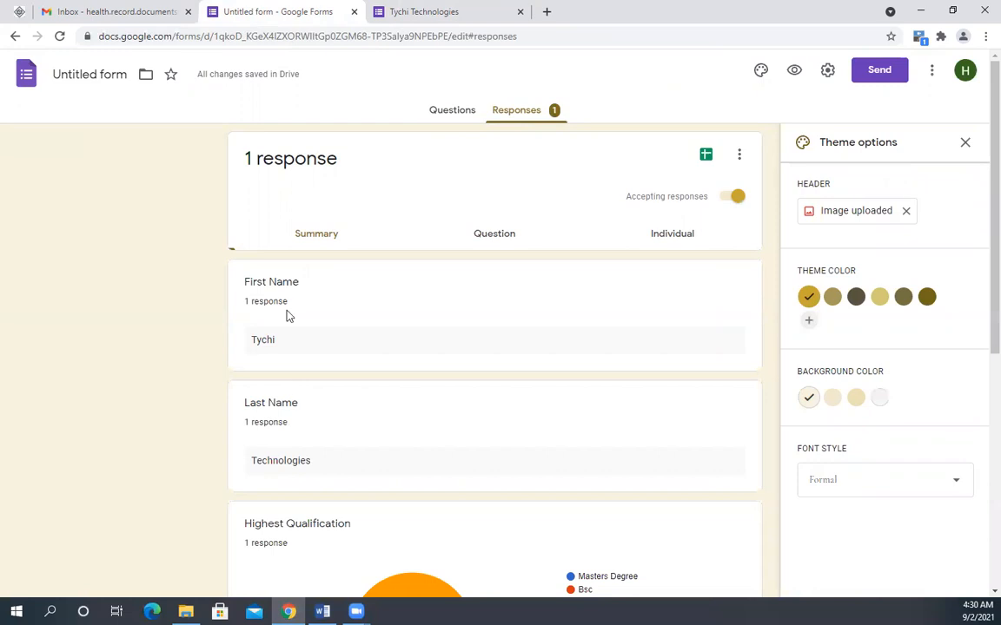
{"action": "scroll", "coordinate": [289, 316], "scroll_direction": "down", "scroll_amount": 2}
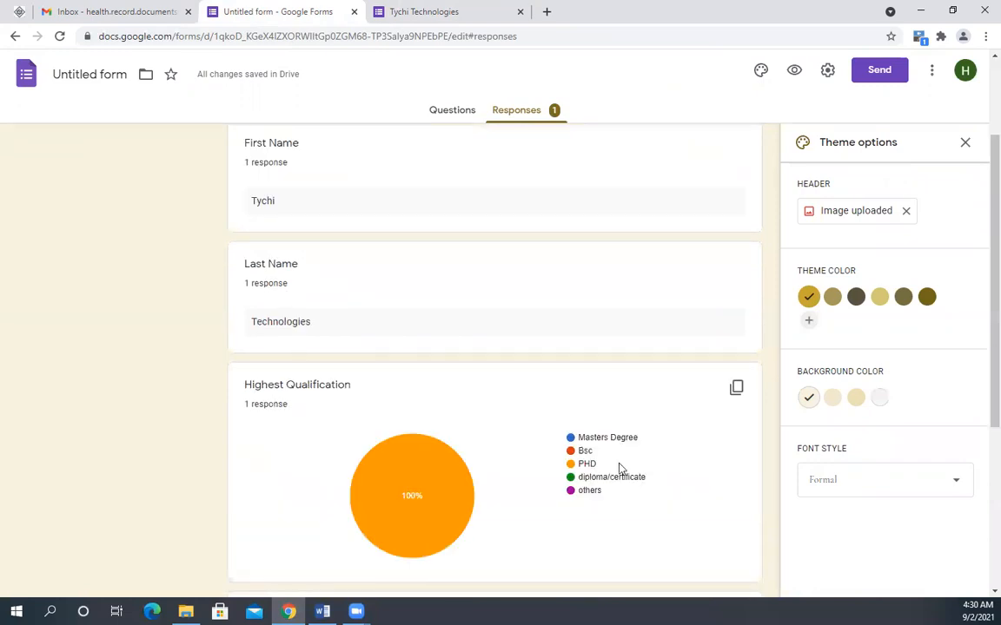
{"action": "mouse_move", "coordinate": [456, 473]}
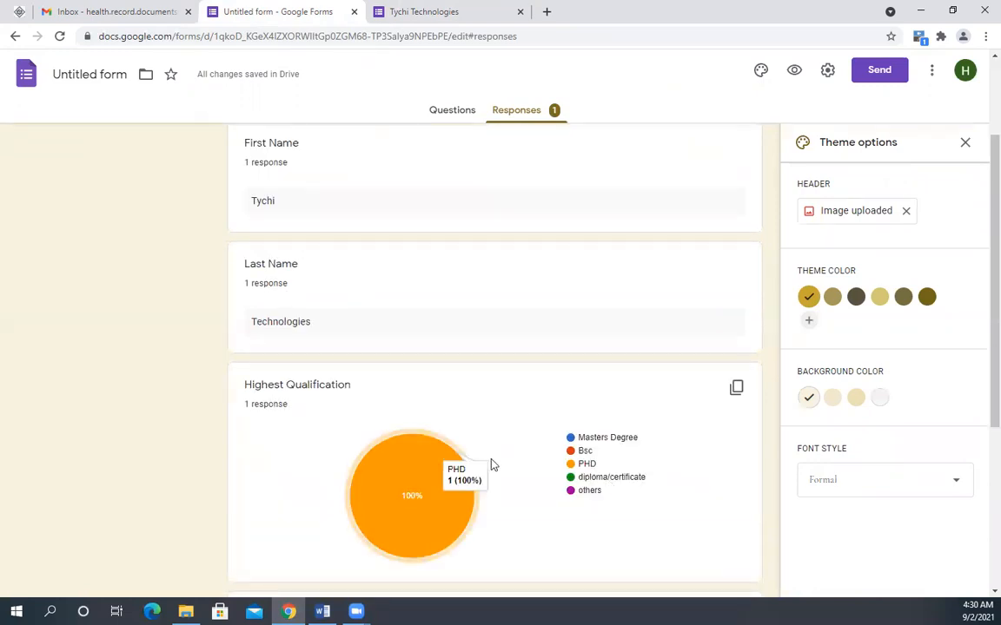
{"action": "scroll", "coordinate": [492, 465], "scroll_direction": "down", "scroll_amount": 3}
{"action": "scroll", "coordinate": [305, 442], "scroll_direction": "down", "scroll_amount": 1}
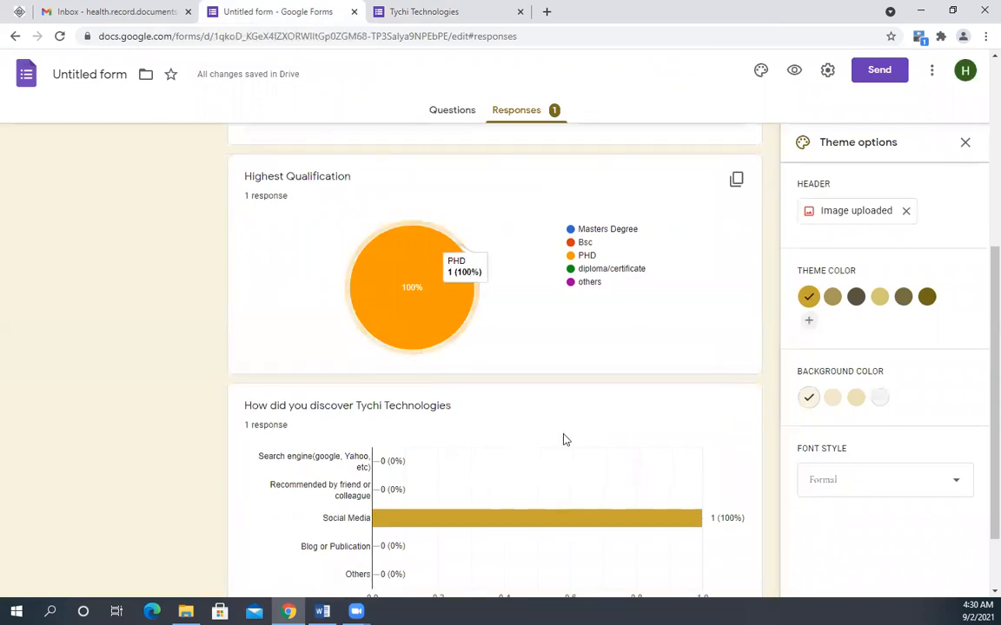
{"action": "scroll", "coordinate": [562, 440], "scroll_direction": "down", "scroll_amount": 1}
{"action": "scroll", "coordinate": [358, 230], "scroll_direction": "up", "scroll_amount": 5}
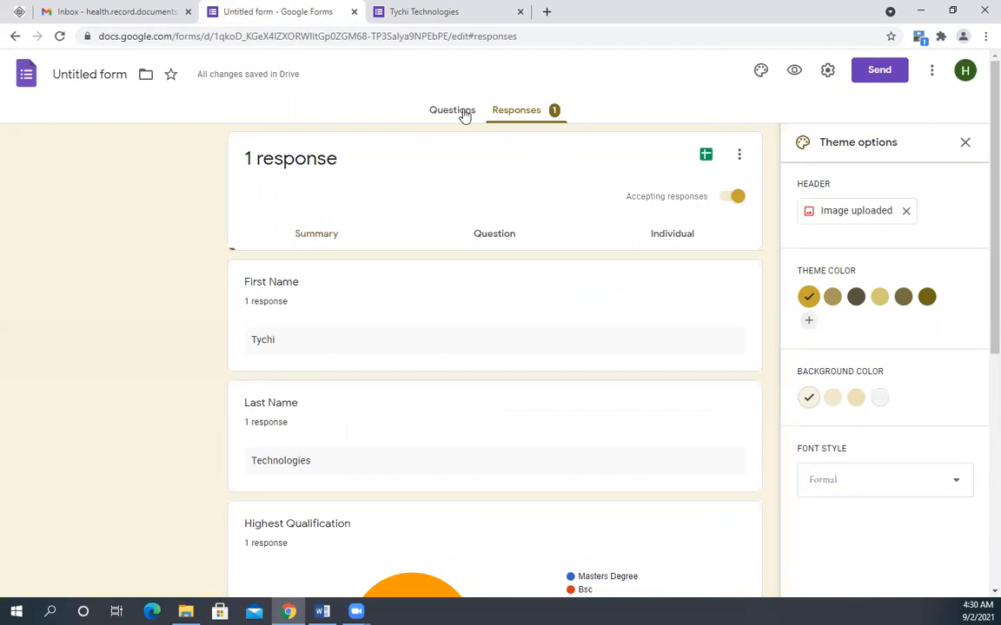
{"action": "left_click", "coordinate": [465, 116]}
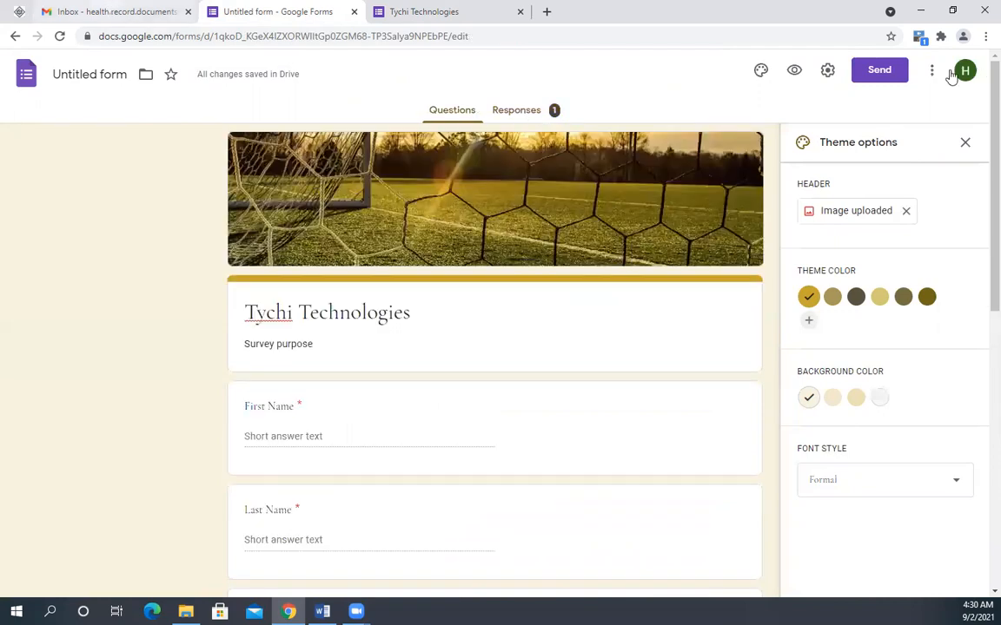
Locate Forms among the Google apps in Gmail and return to the survey form editor.
{"action": "key", "text": "ctrl+1"}
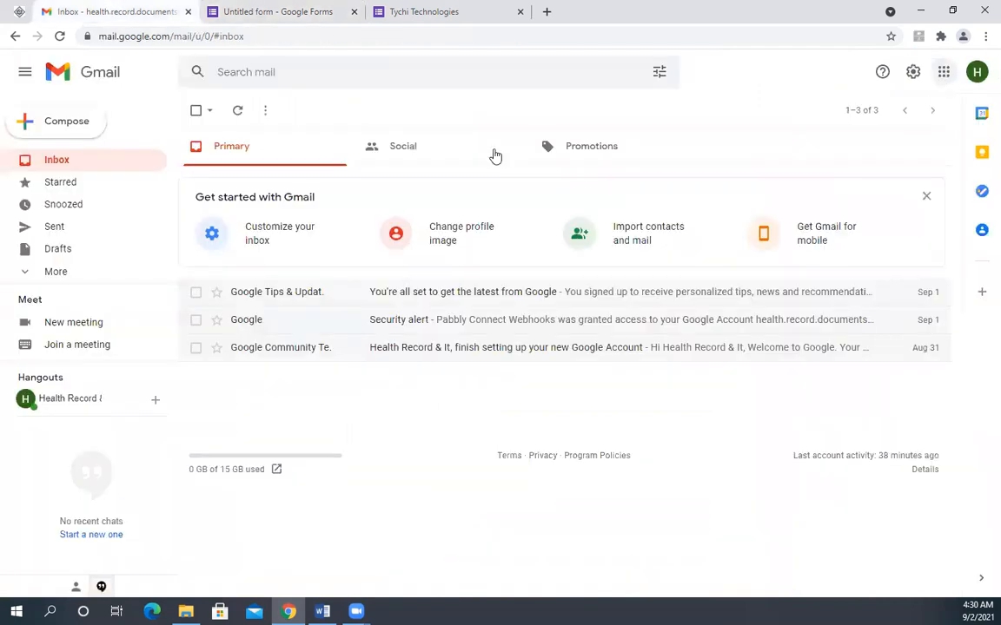
{"action": "left_click", "coordinate": [943, 73]}
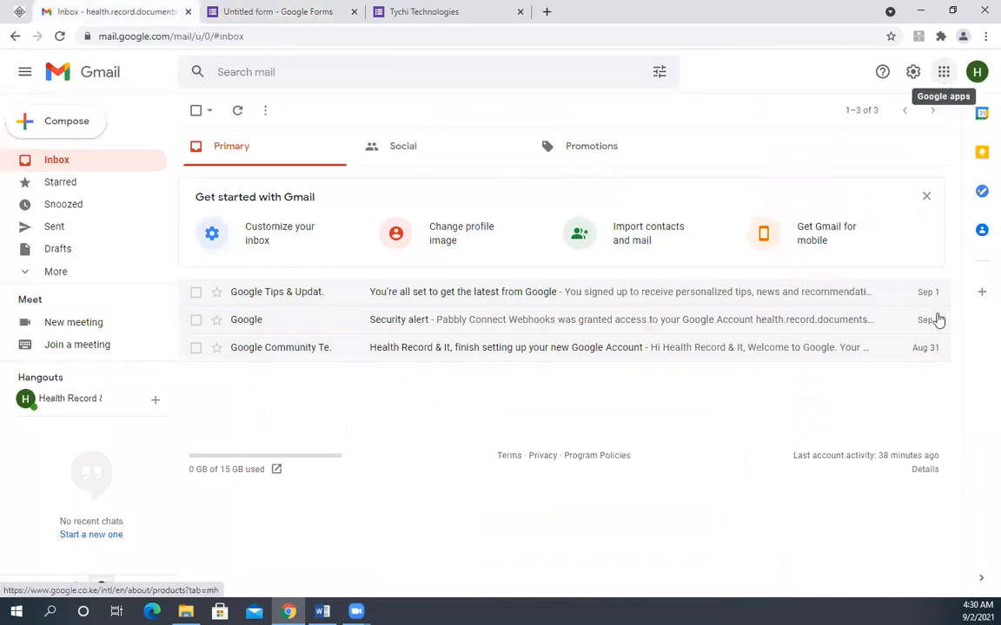
{"action": "scroll", "coordinate": [895, 304], "scroll_direction": "down", "scroll_amount": 3}
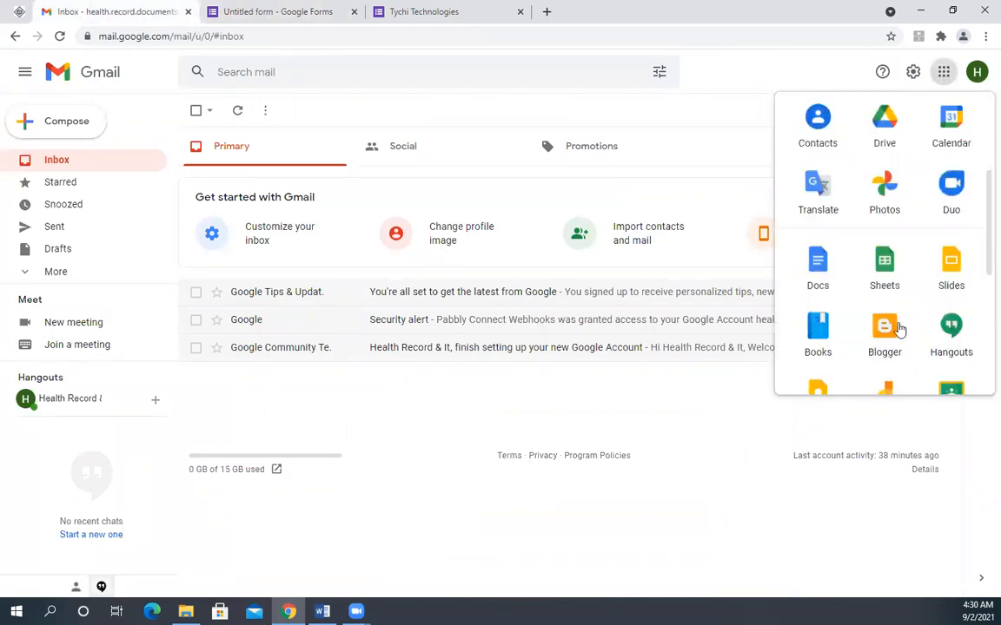
{"action": "scroll", "coordinate": [895, 321], "scroll_direction": "down", "scroll_amount": 4}
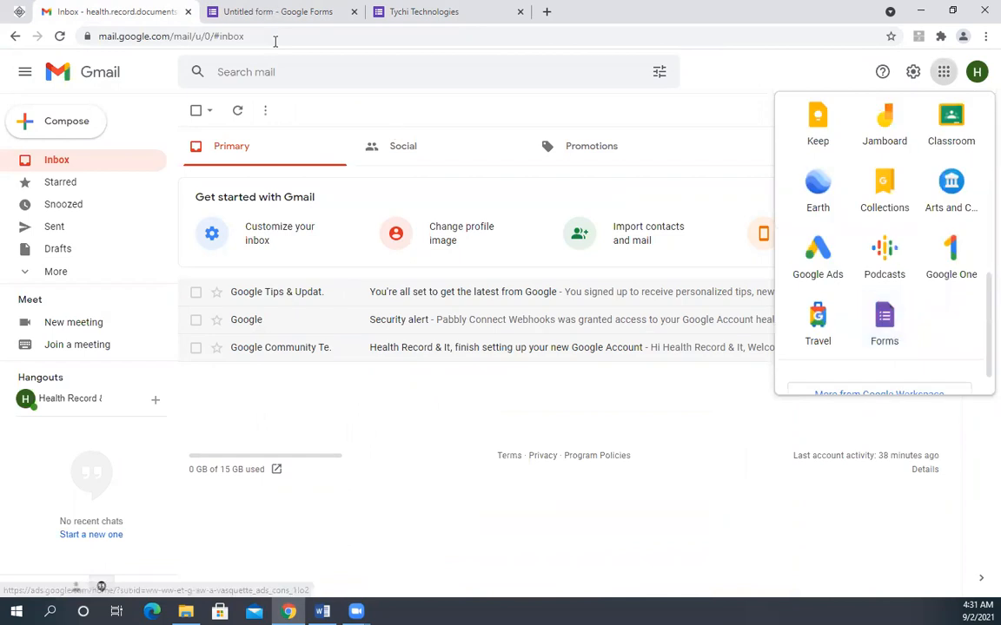
{"action": "left_click", "coordinate": [271, 12]}
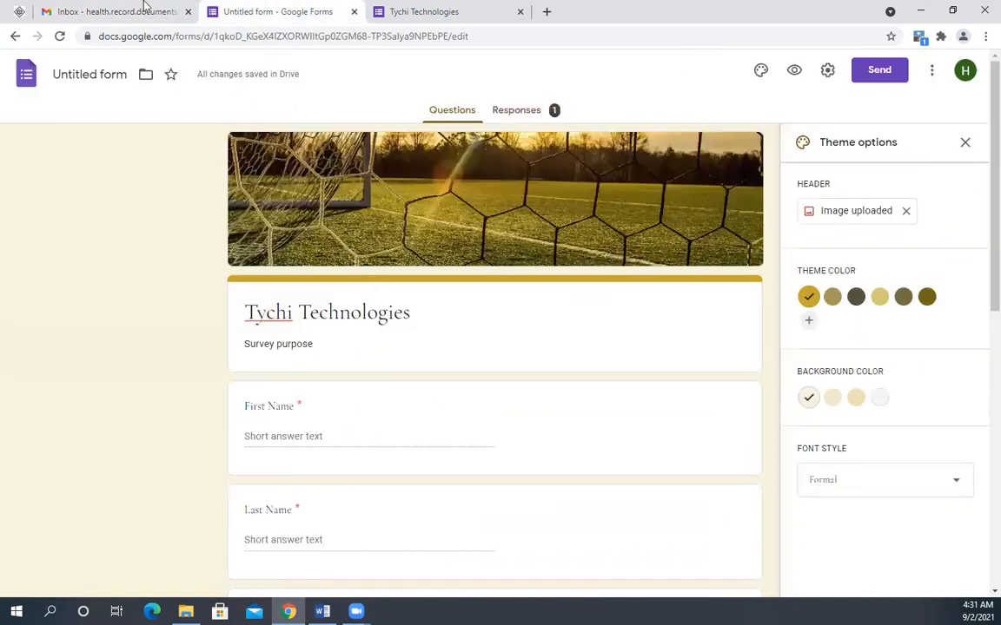
Open Google Forms from Gmail's Google apps, start a blank form, and close it.
{"action": "key", "text": "ctrl+shift+Tab"}
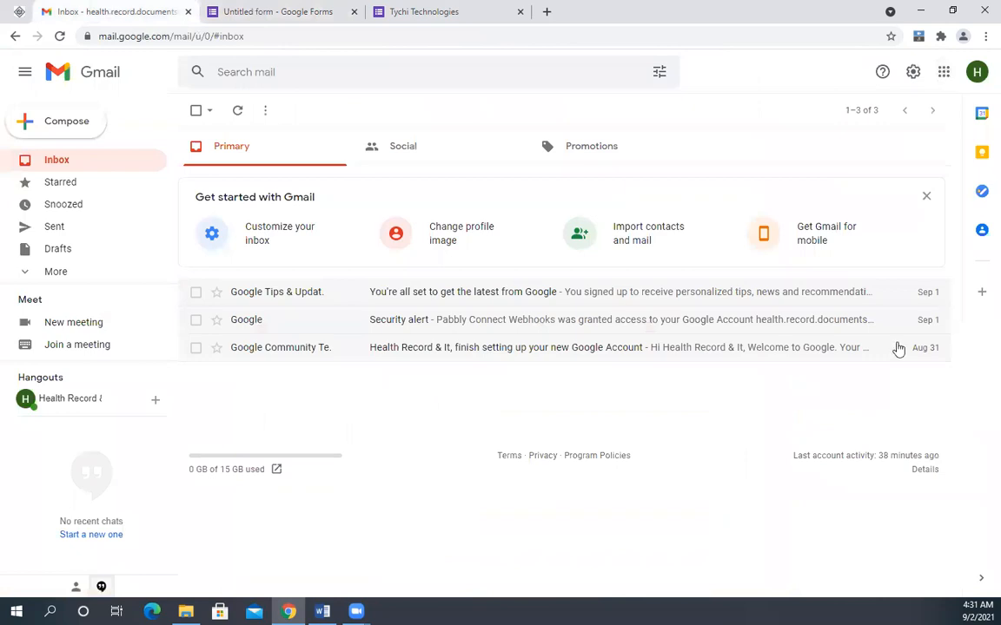
{"action": "left_click", "coordinate": [943, 71]}
{"action": "scroll", "coordinate": [893, 340], "scroll_direction": "down", "scroll_amount": 3}
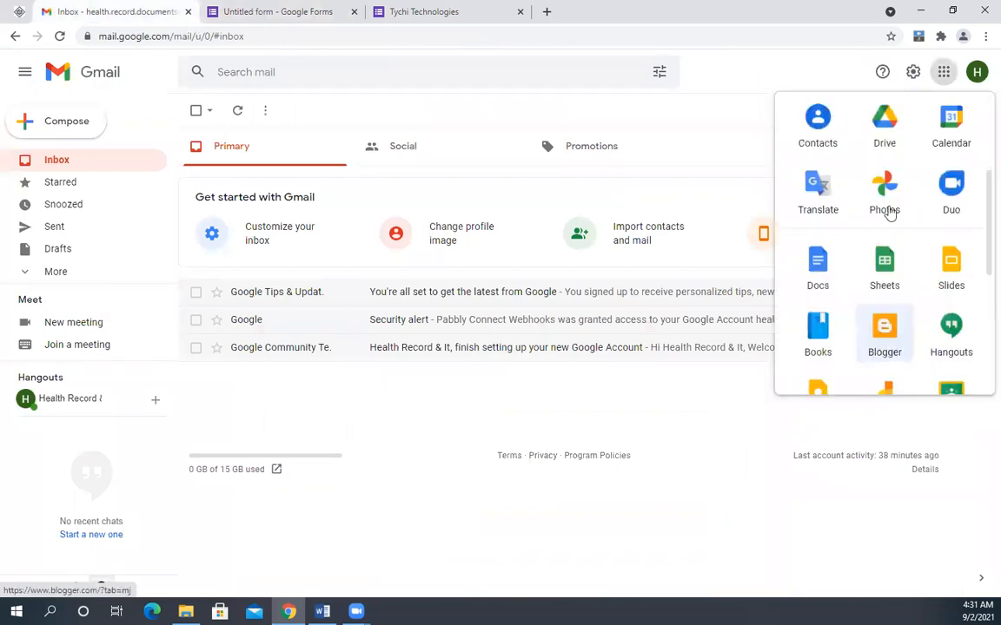
{"action": "scroll", "coordinate": [888, 352], "scroll_direction": "down", "scroll_amount": 4}
{"action": "left_click", "coordinate": [886, 308]}
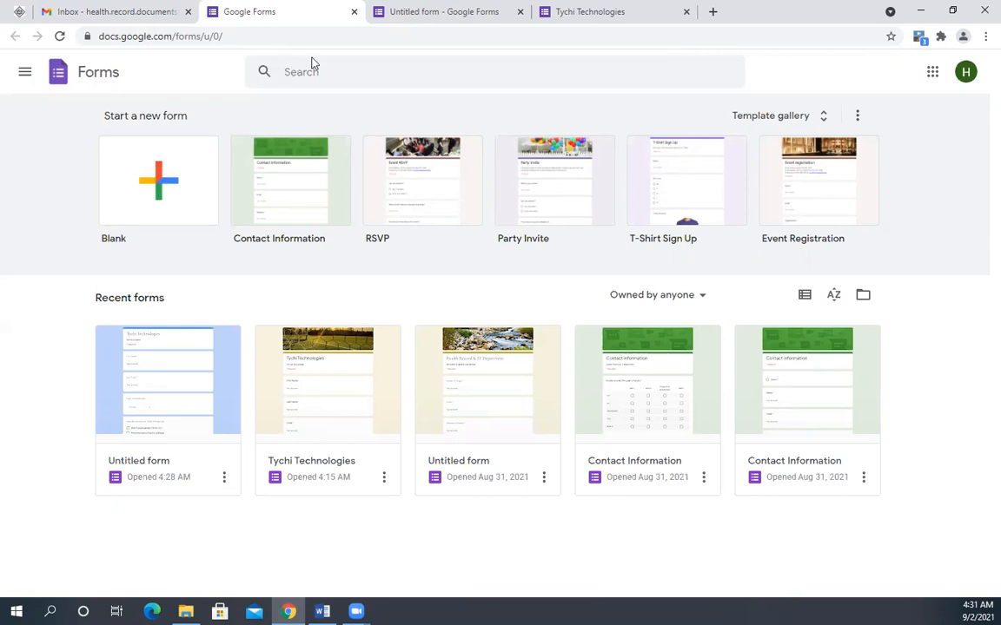
{"action": "left_click", "coordinate": [150, 152]}
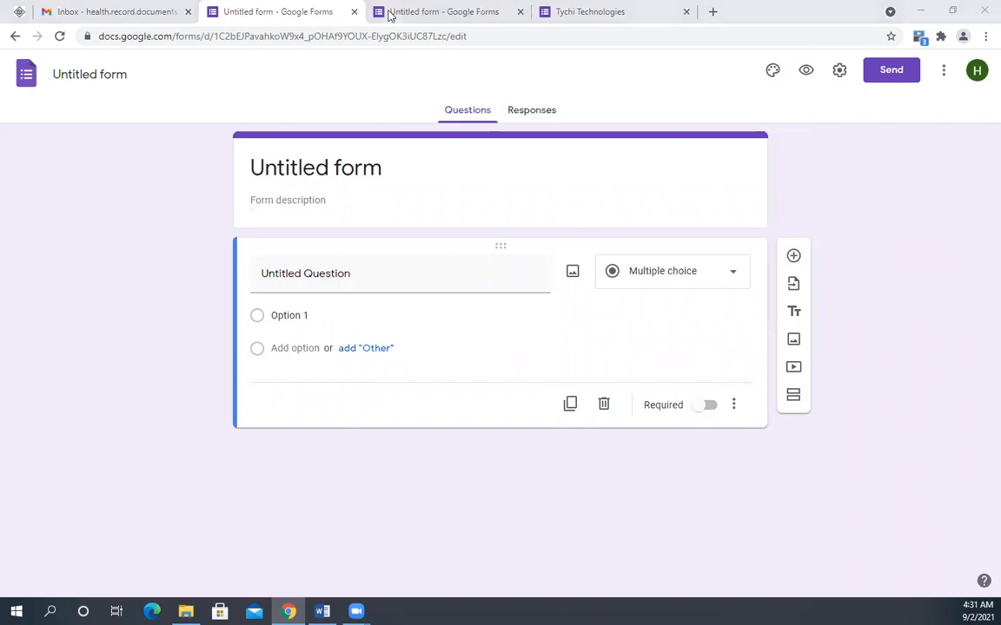
{"action": "middle_click", "coordinate": [299, 15]}
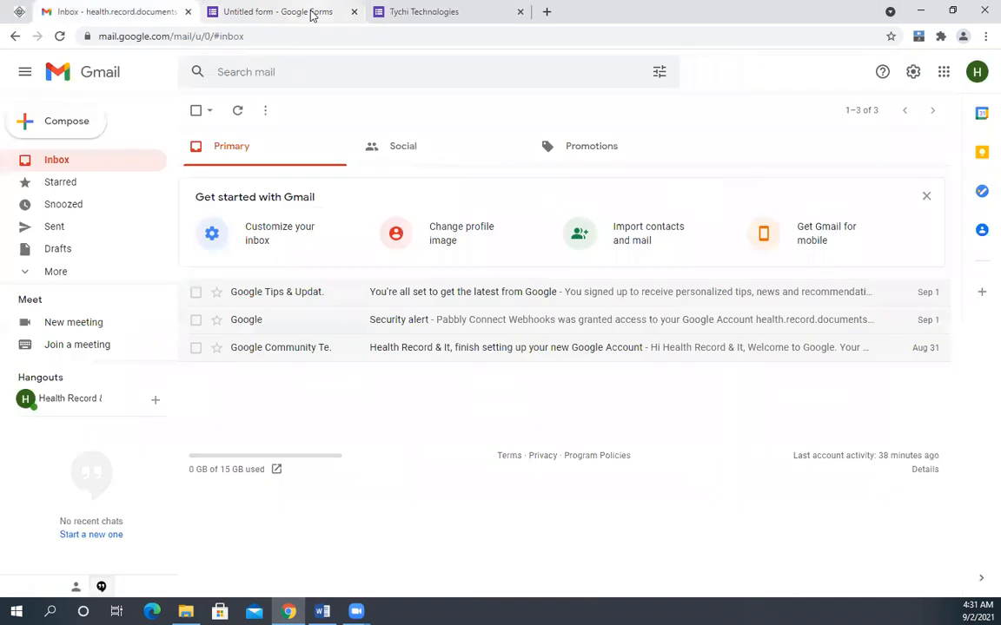
Return to the Tychi Technologies survey editor and open its collected responses.
{"action": "key", "text": "ctrl+Tab"}
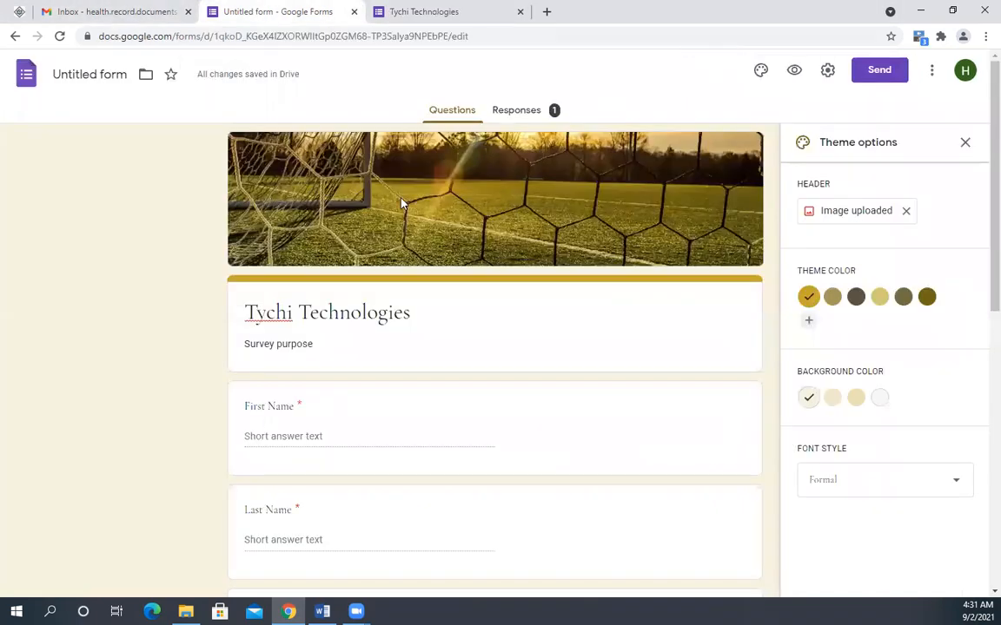
{"action": "left_click", "coordinate": [541, 113]}
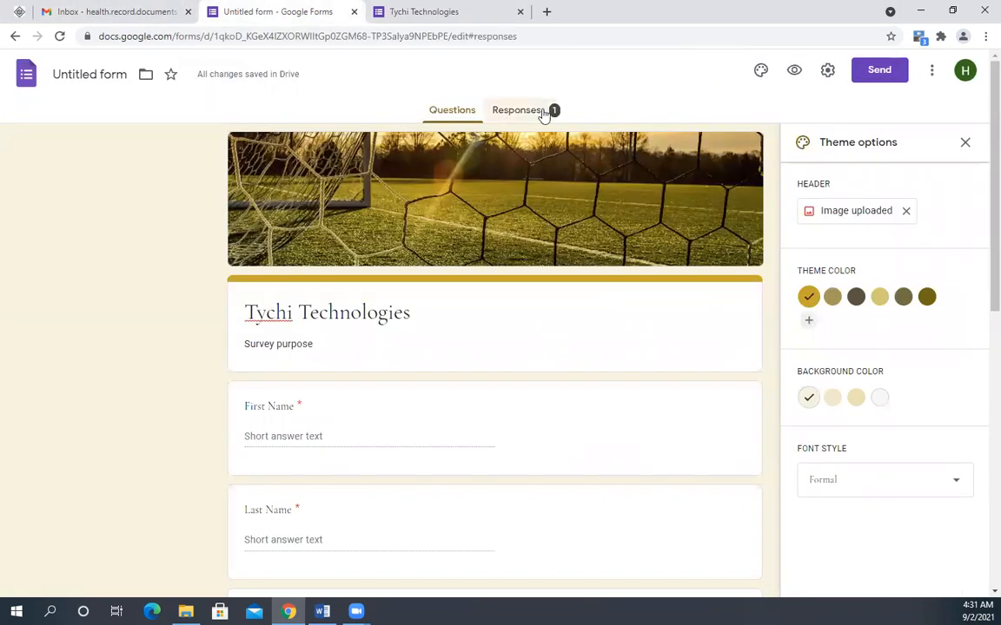